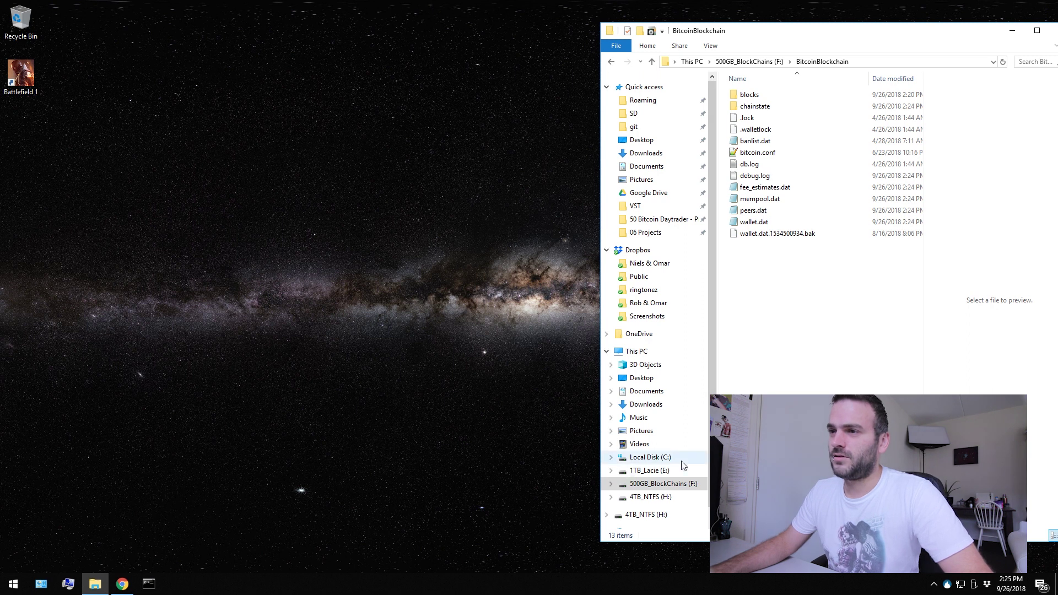
Step: Browse File Explorer to C:\Program Files\Bitcoin and look at bitcoin-qt.exe
{"action": "right_click", "coordinate": [654, 461]}
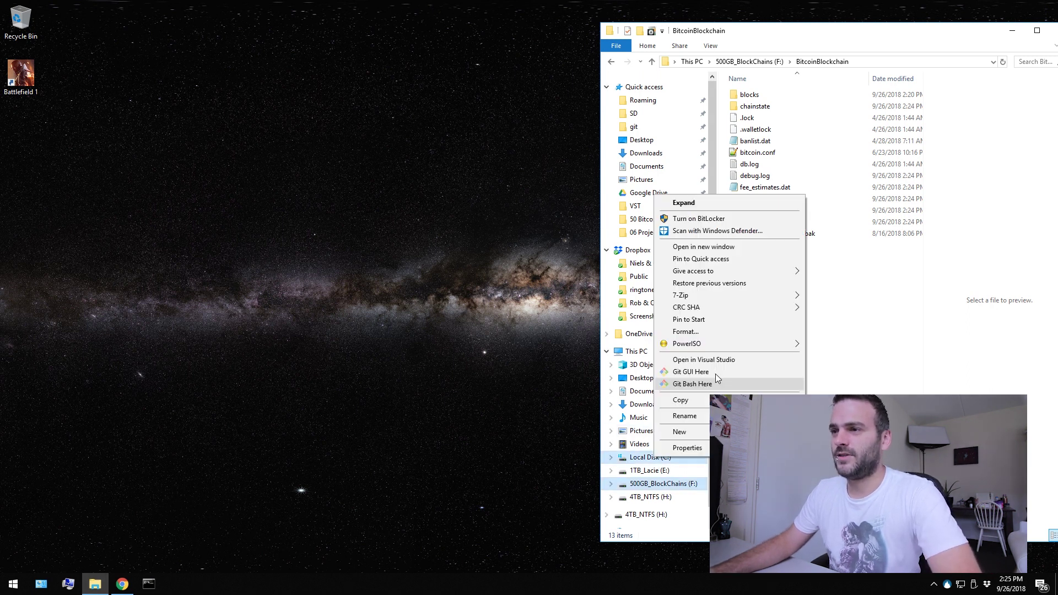
{"action": "left_click", "coordinate": [715, 380]}
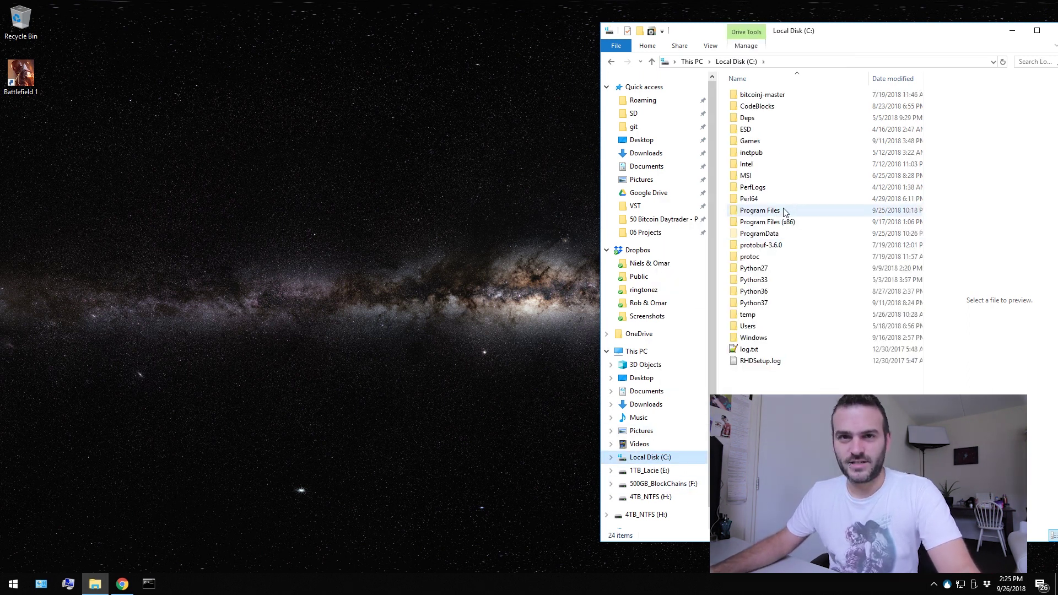
{"action": "double_click", "coordinate": [777, 212]}
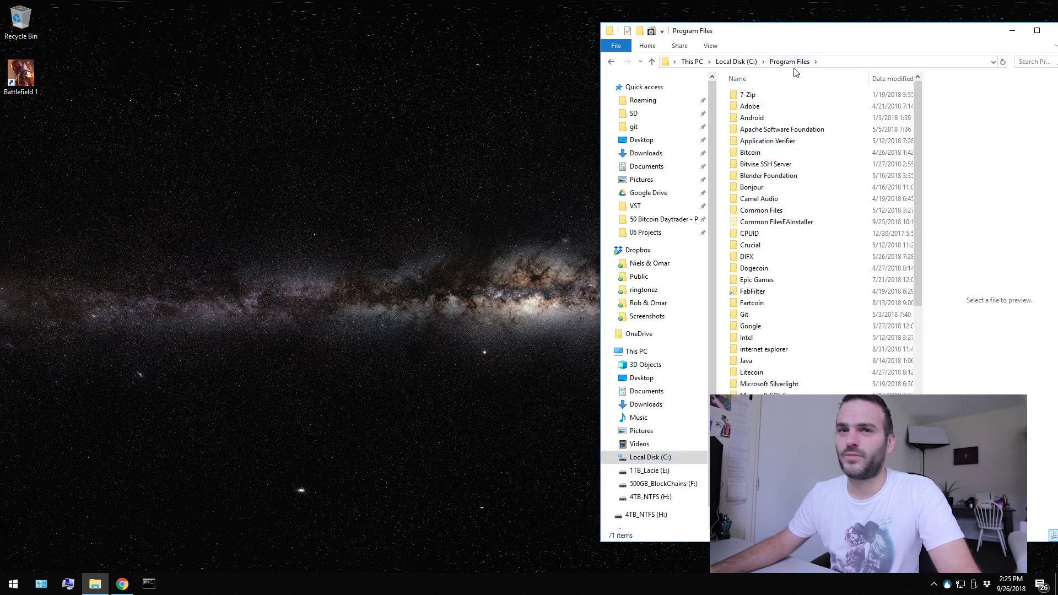
{"action": "double_click", "coordinate": [755, 155]}
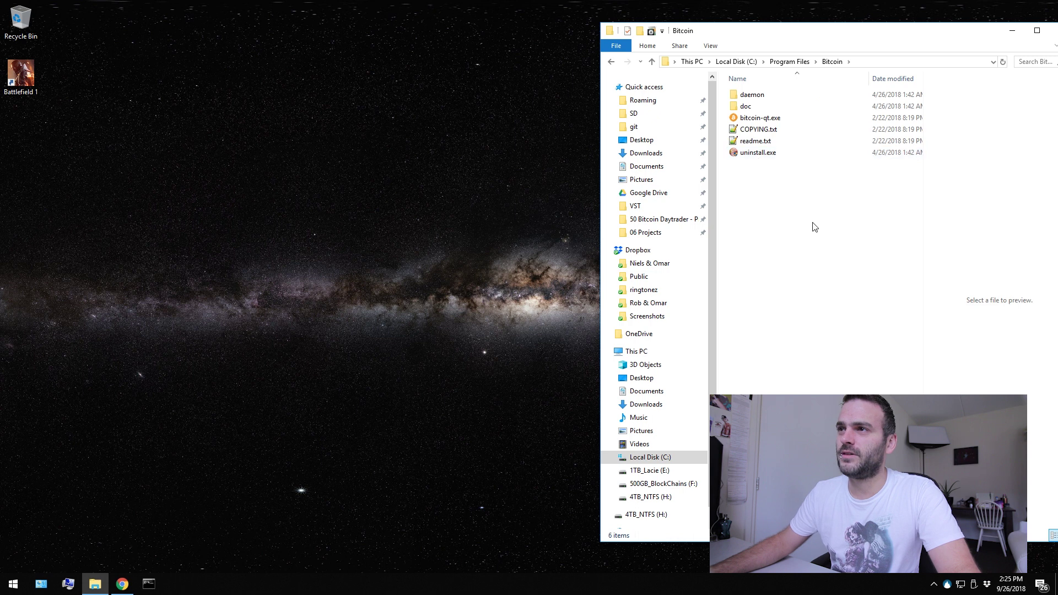
{"action": "left_click", "coordinate": [769, 120]}
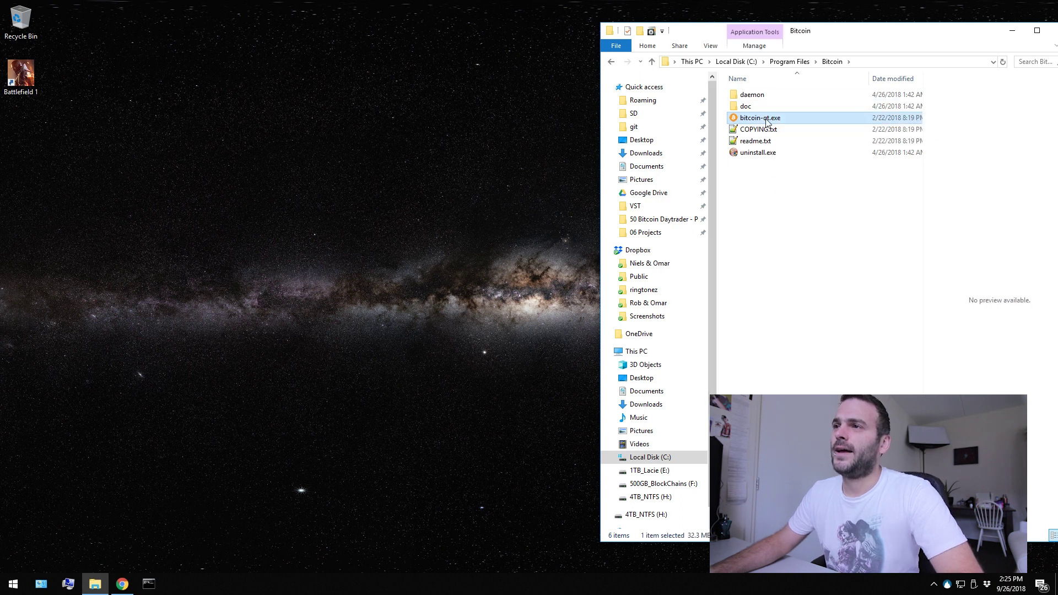
{"action": "left_click", "coordinate": [814, 229]}
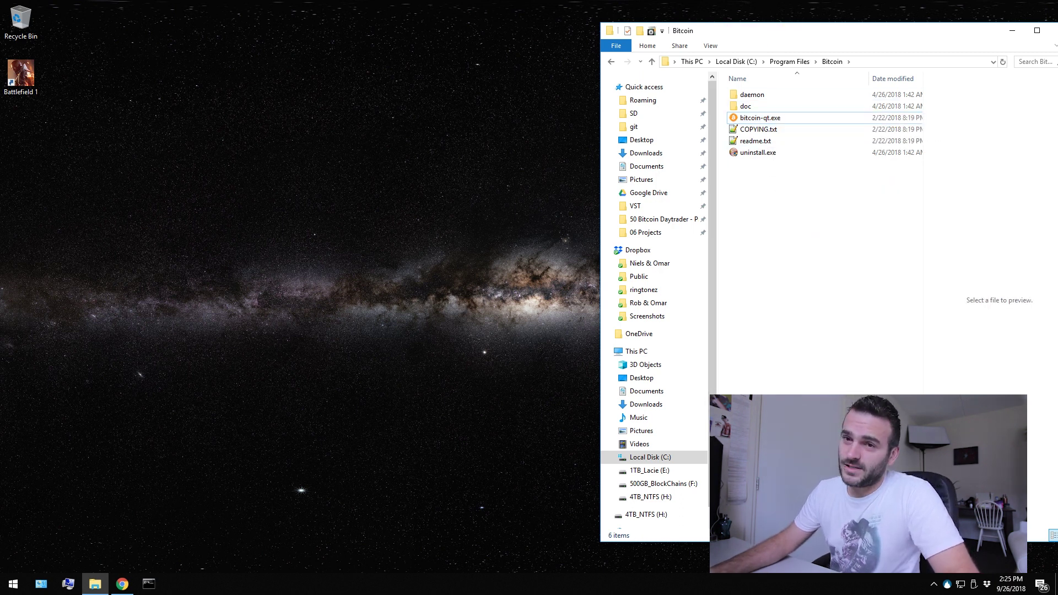
Step: Launch Command Prompt as administrator from the Start menu
{"action": "left_click", "coordinate": [14, 587]}
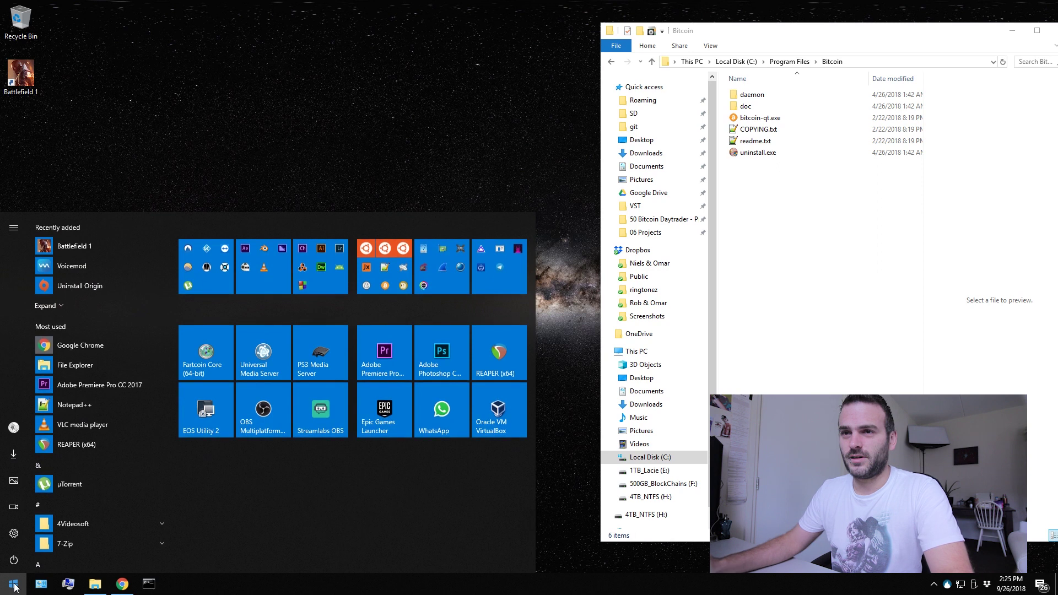
{"action": "type", "text": "cmde"}
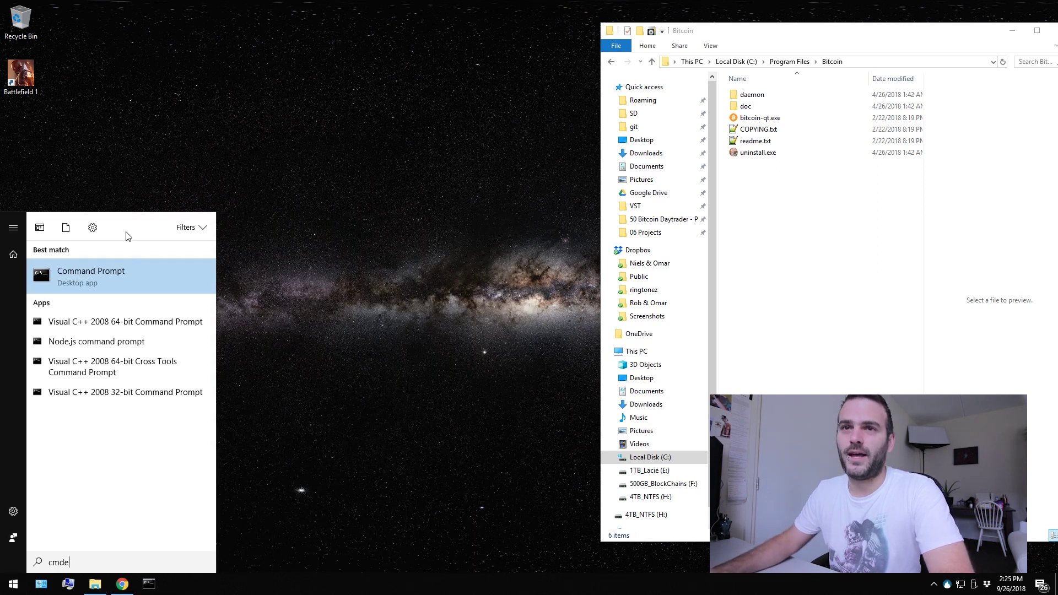
{"action": "left_click", "coordinate": [116, 281]}
{"action": "left_click_drag", "start_coordinate": [400, 69], "coordinate": [398, 34]}
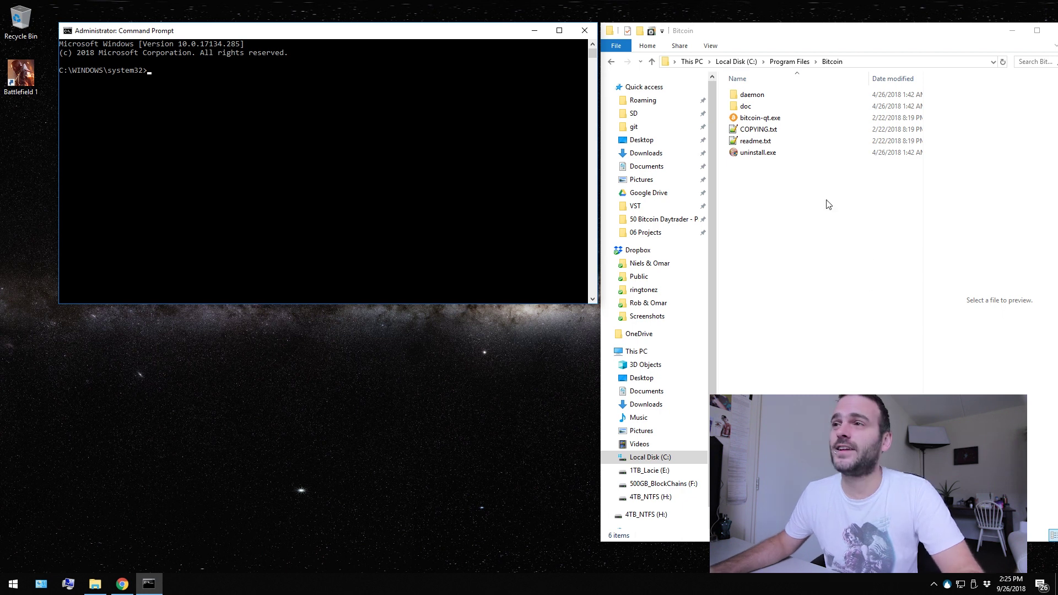
Step: Change into C:\Program Files\Bitcoin using the copied Explorer path and list its files with dir
{"action": "left_click", "coordinate": [869, 62]}
{"action": "key", "text": "ctrl+c"}
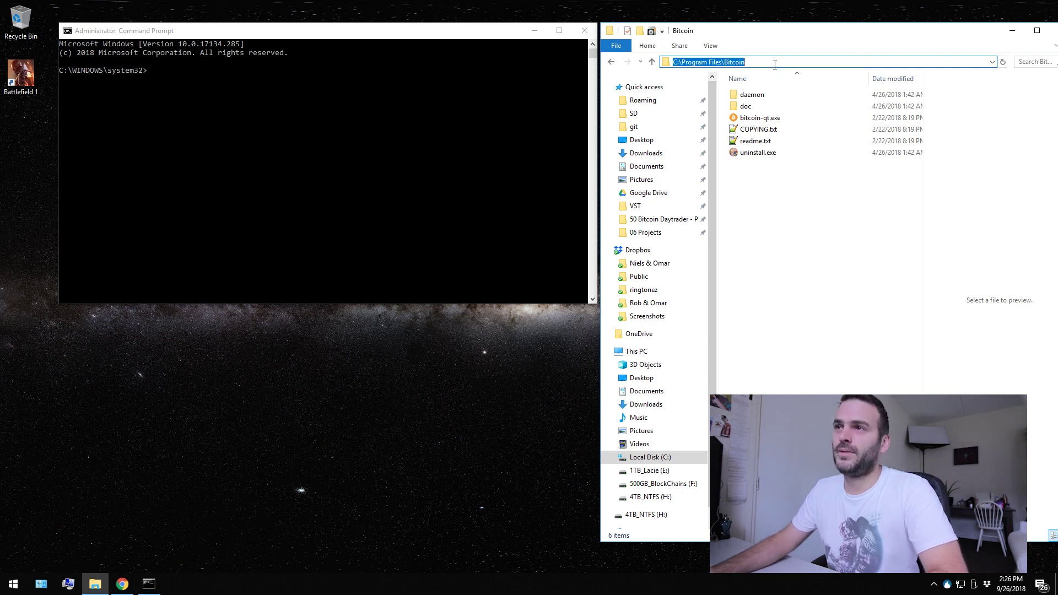
{"action": "left_click", "coordinate": [210, 183]}
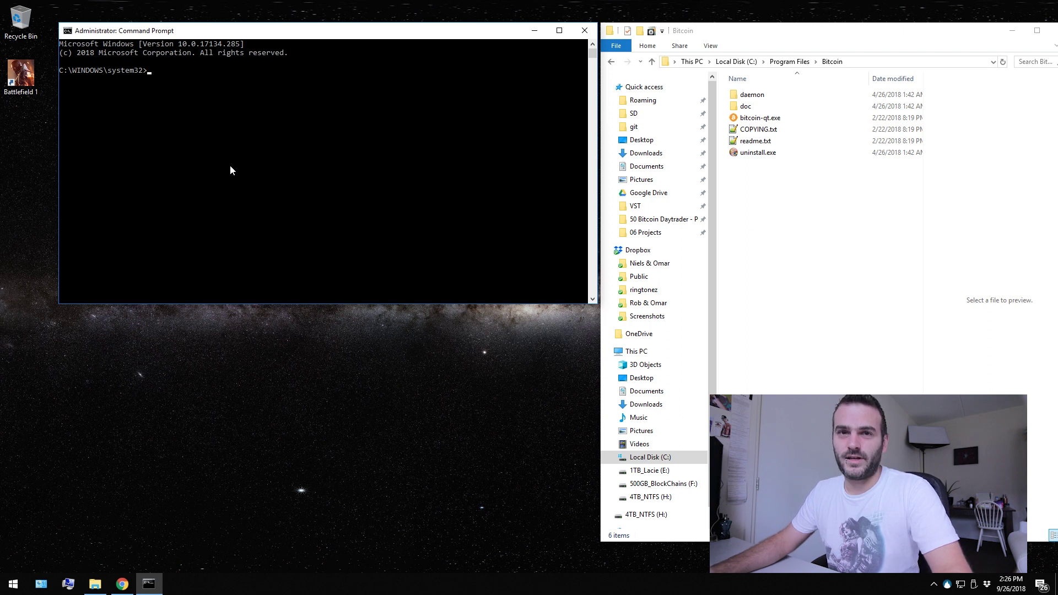
{"action": "type", "text": "cd"}
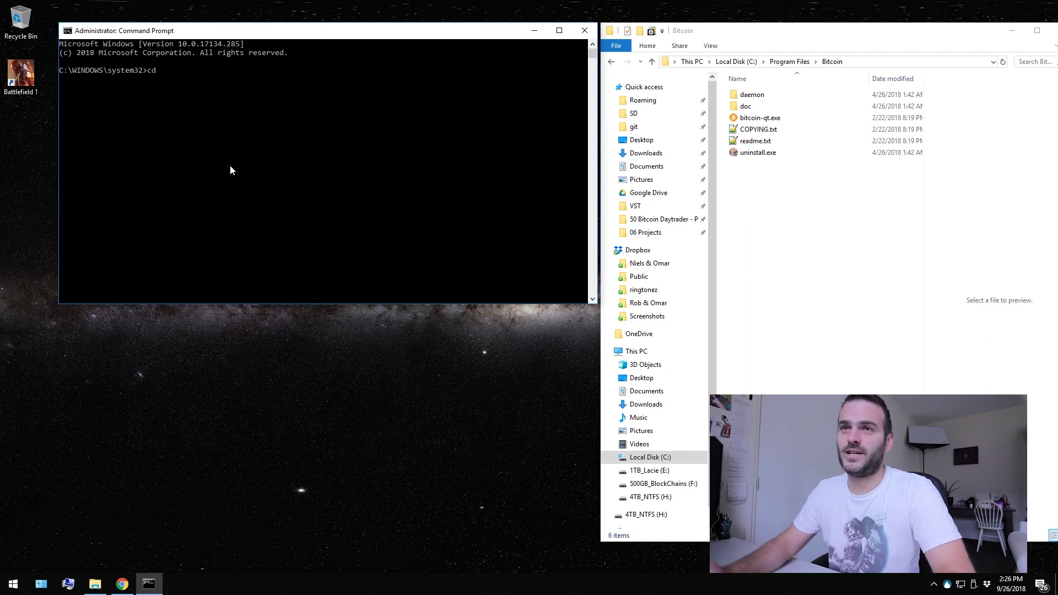
{"action": "key", "text": "ctrl+v"}
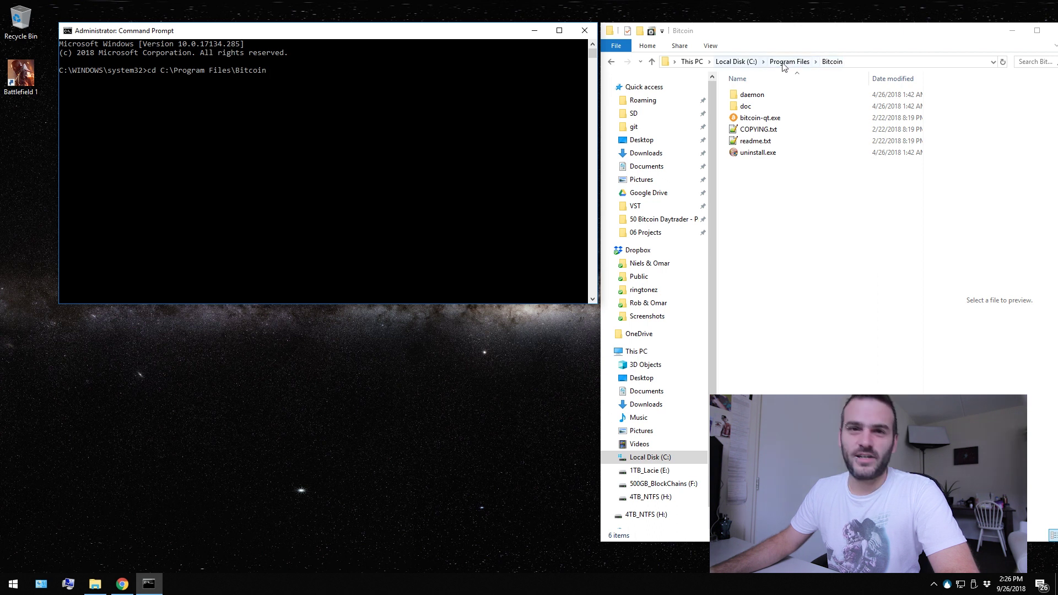
{"action": "key", "text": "Return"}
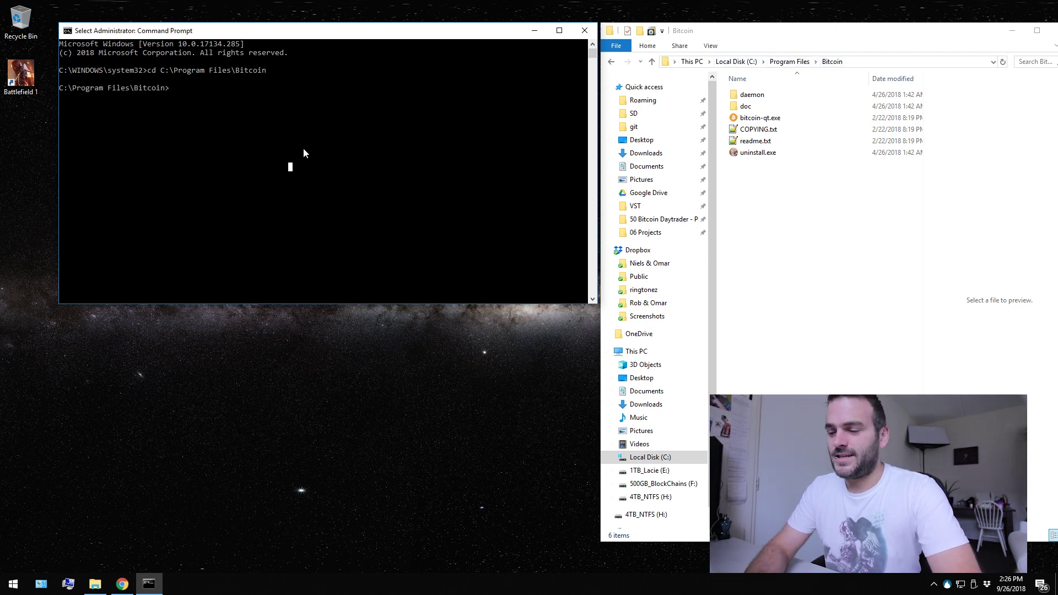
{"action": "type", "text": "dir"}
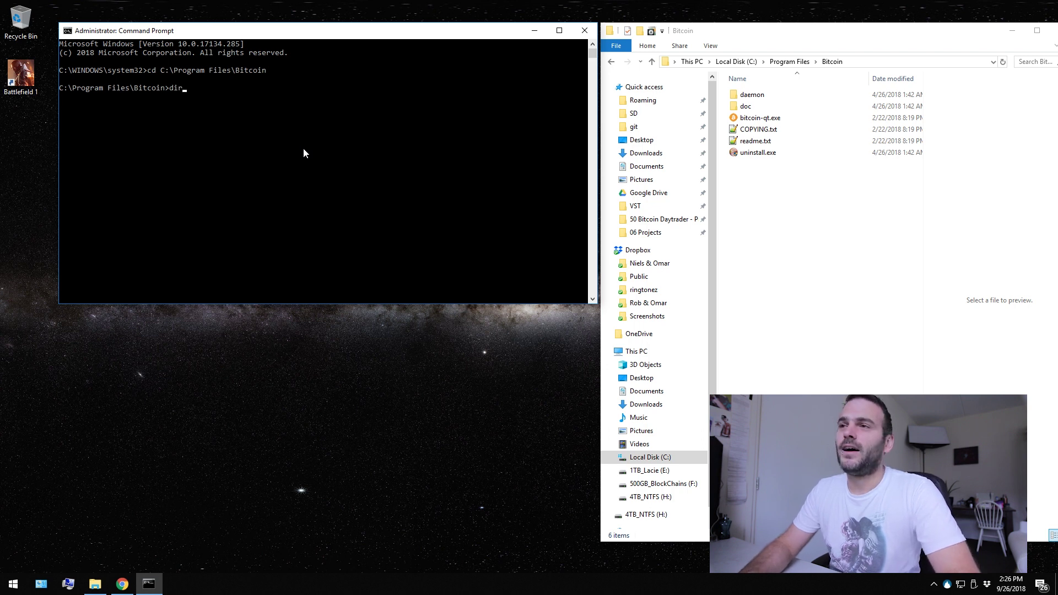
{"action": "key", "text": "Return"}
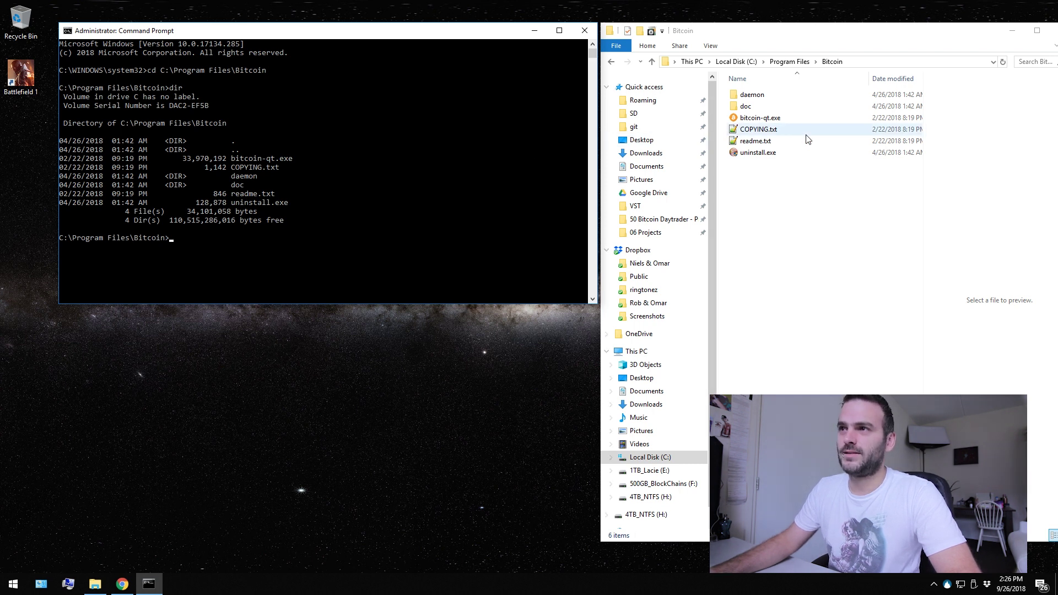
Step: Run bitcoin-qt.exe -salvagewallet from the console to start the wallet rescan
{"action": "left_click", "coordinate": [743, 119]}
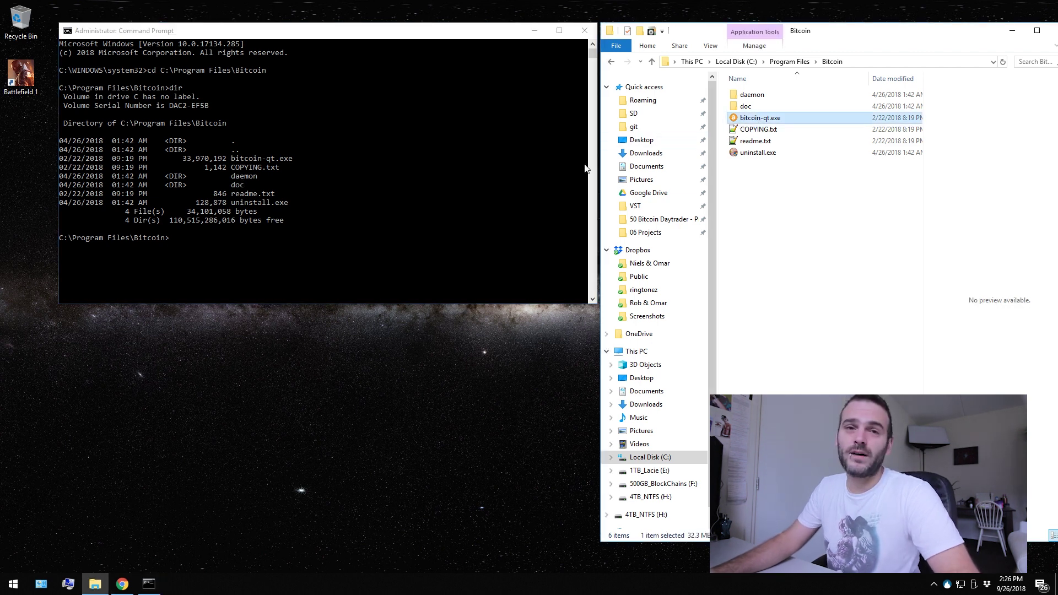
{"action": "left_click", "coordinate": [411, 256]}
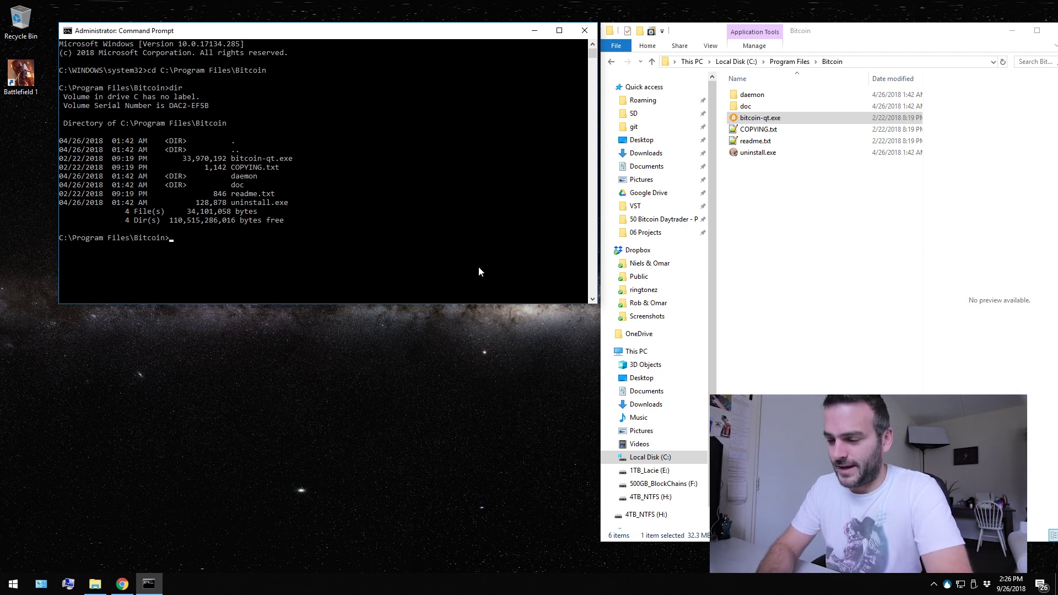
{"action": "type", "text": "bitcoin"}
{"action": "key", "text": "Tab"}
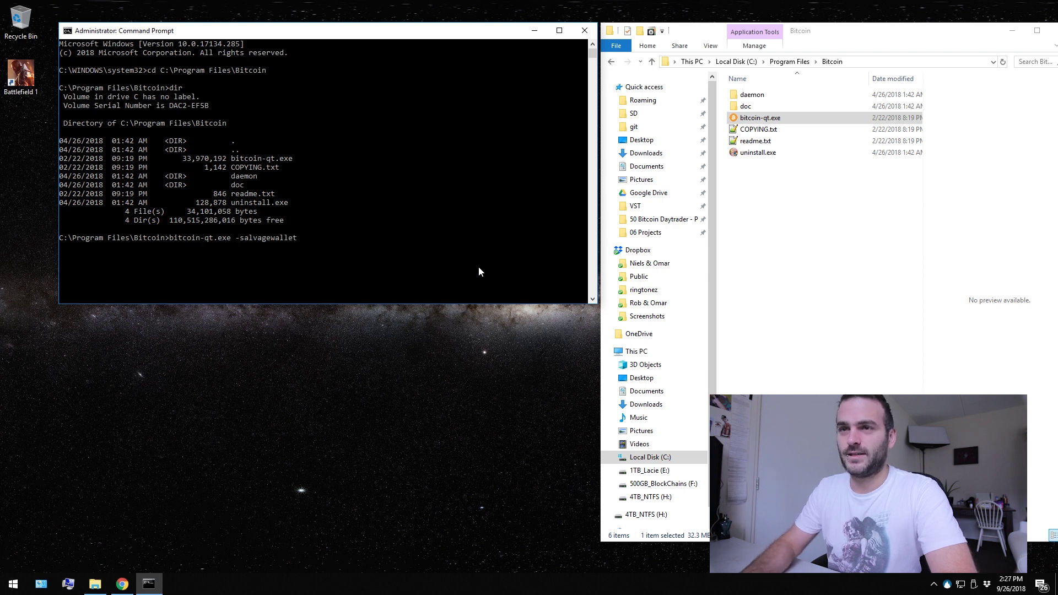
{"action": "key", "text": "Return"}
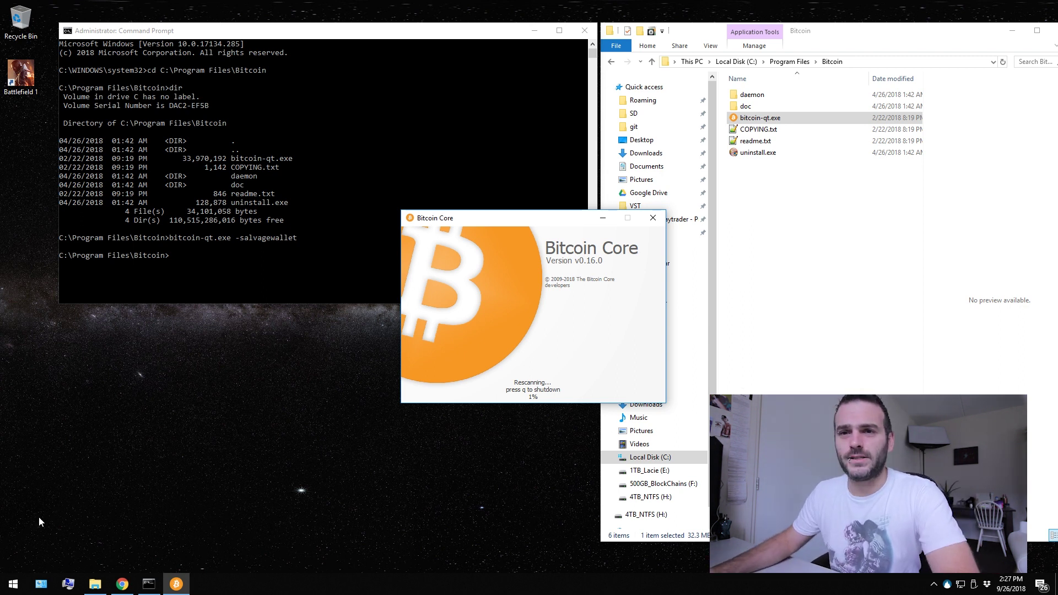
Step: Translate the English word 'salvage' into Dutch ('redden') with Google Translate in Chrome
{"action": "left_click", "coordinate": [122, 584]}
{"action": "left_click", "coordinate": [728, 9]}
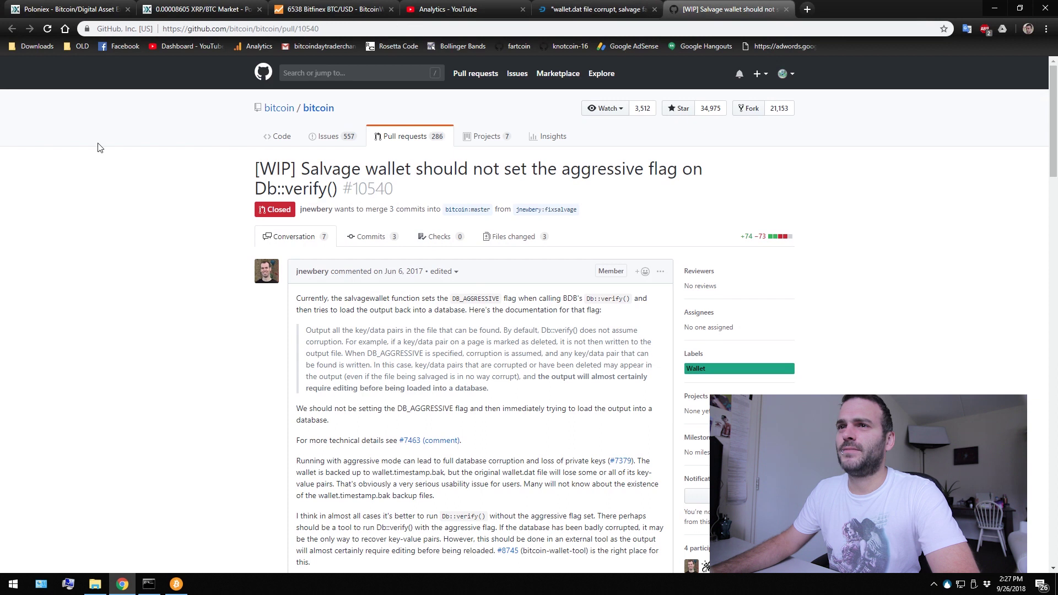
{"action": "left_click", "coordinate": [327, 29]}
{"action": "type", "text": "translate.google.com/?hl=nl"}
{"action": "key", "text": "Return"}
{"action": "type", "text": "salvage"}
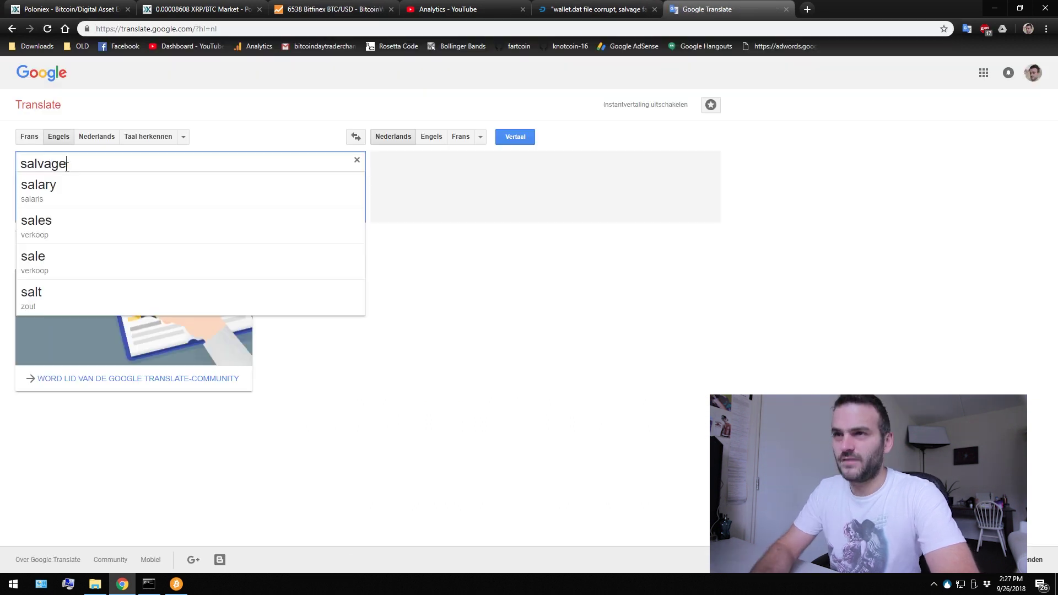
{"action": "left_click", "coordinate": [380, 214]}
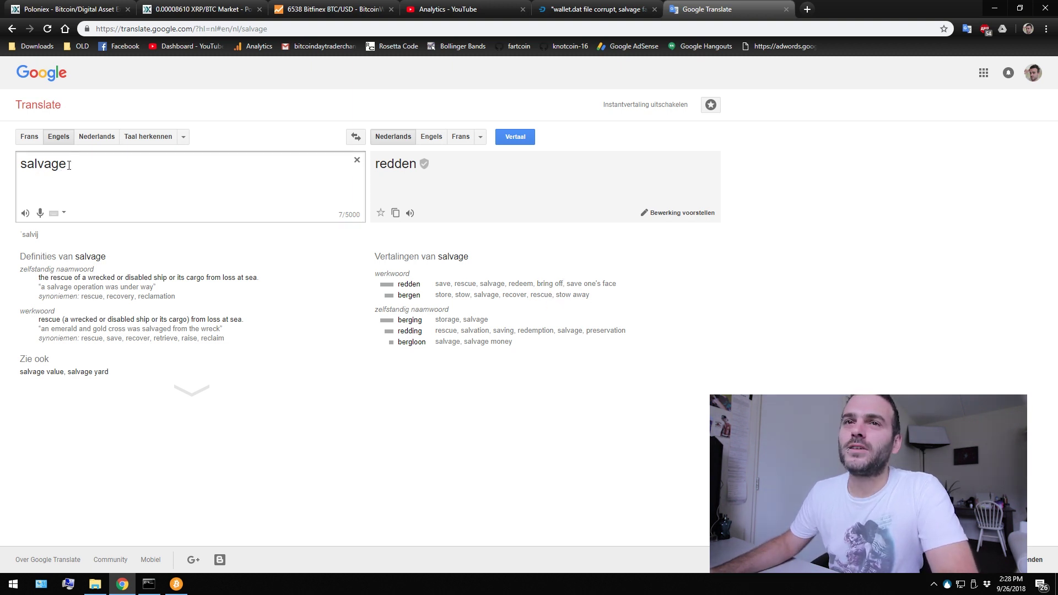
{"action": "left_click_drag", "start_coordinate": [69, 166], "coordinate": [1, 156]}
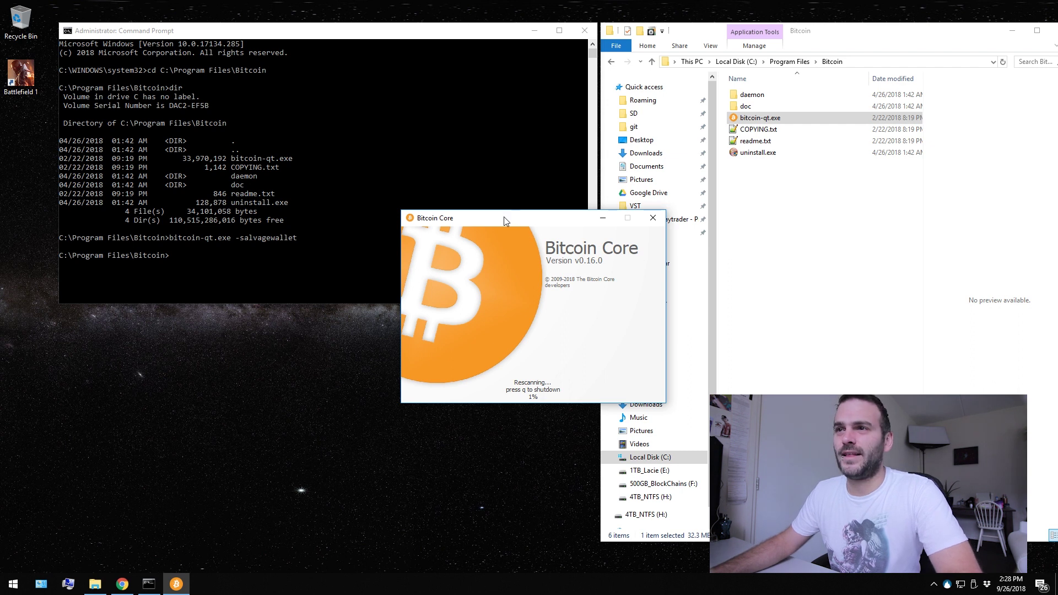
Step: Drag the Bitcoin Core rescan splash over the console and shift File Explorer slightly left
{"action": "left_click_drag", "start_coordinate": [504, 218], "coordinate": [410, 145]}
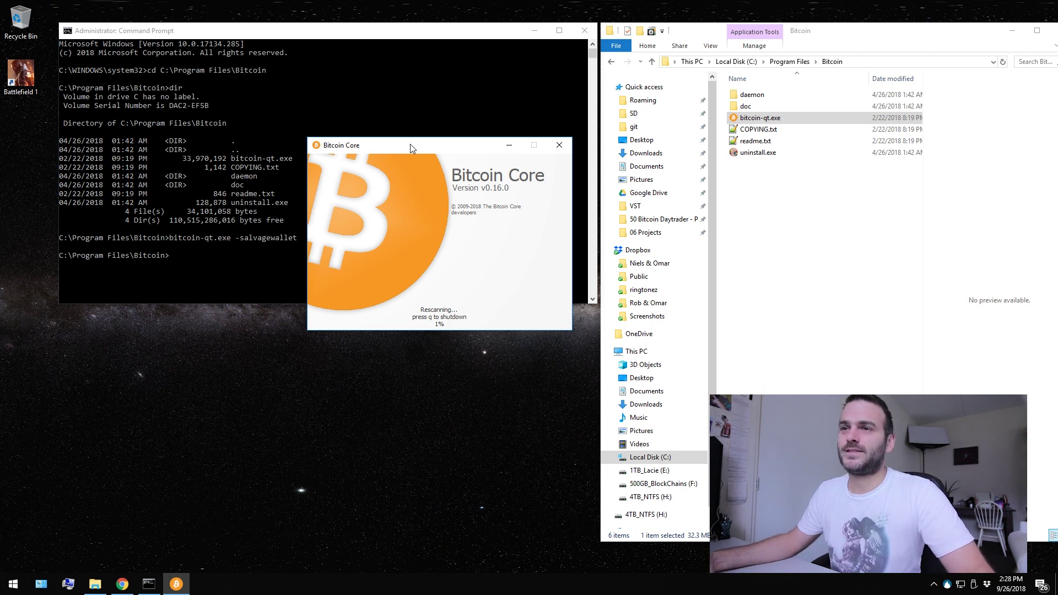
{"action": "left_click_drag", "start_coordinate": [410, 144], "coordinate": [418, 178]}
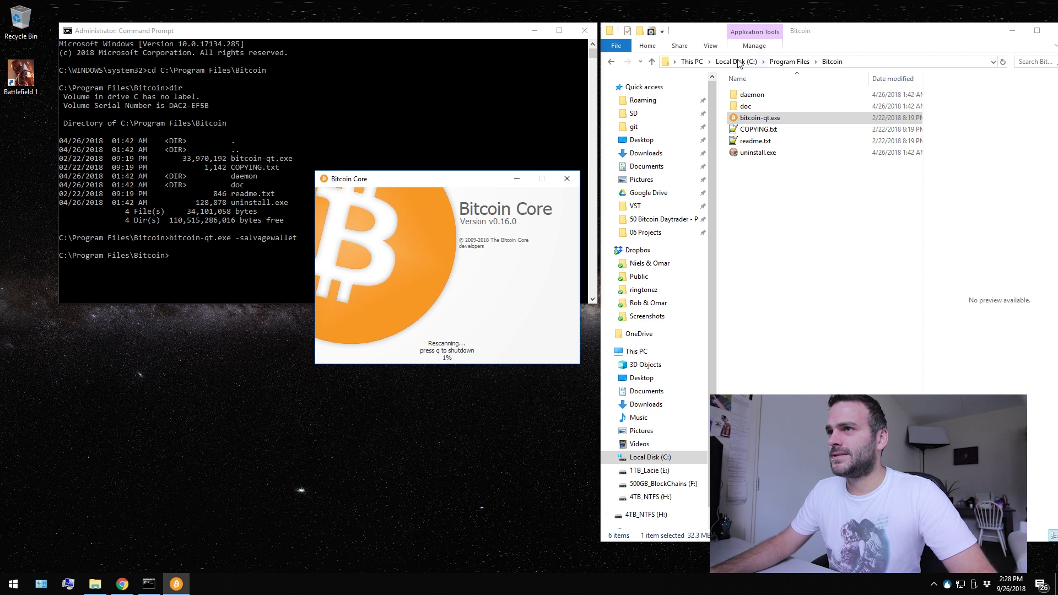
{"action": "mouse_move", "coordinate": [855, 37]}
{"action": "left_mouse_down"}
{"action": "mouse_move", "coordinate": [840, 60]}
{"action": "mouse_move", "coordinate": [828, 25]}
{"action": "mouse_move", "coordinate": [840, 23]}
{"action": "left_mouse_up"}
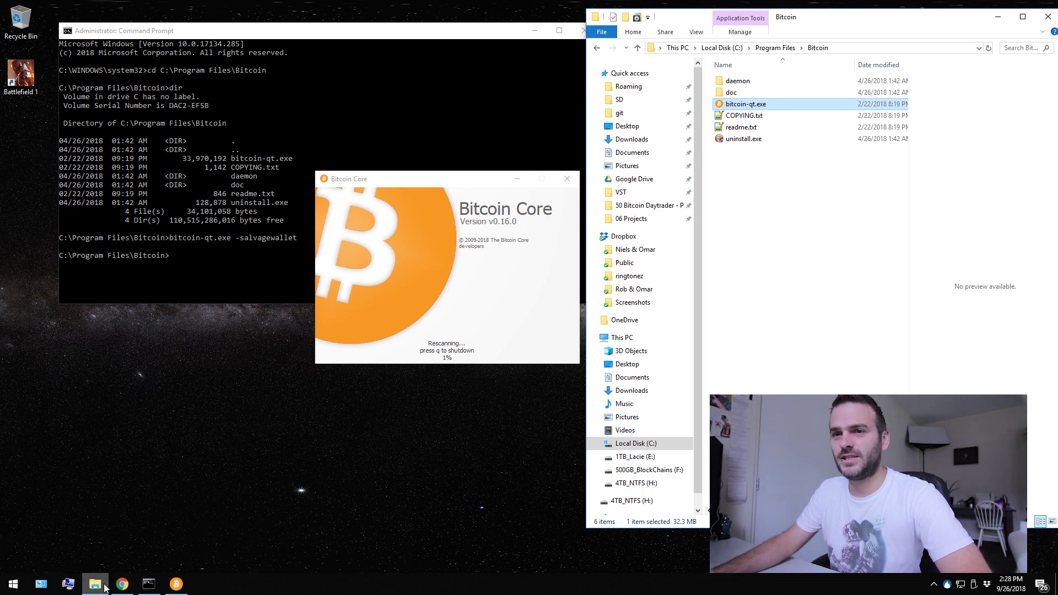
Step: Open F:\BitcoinBlockchain in a new window and inspect wallet.dat and wallet.dat.1537964825.bak
{"action": "right_click", "coordinate": [632, 475]}
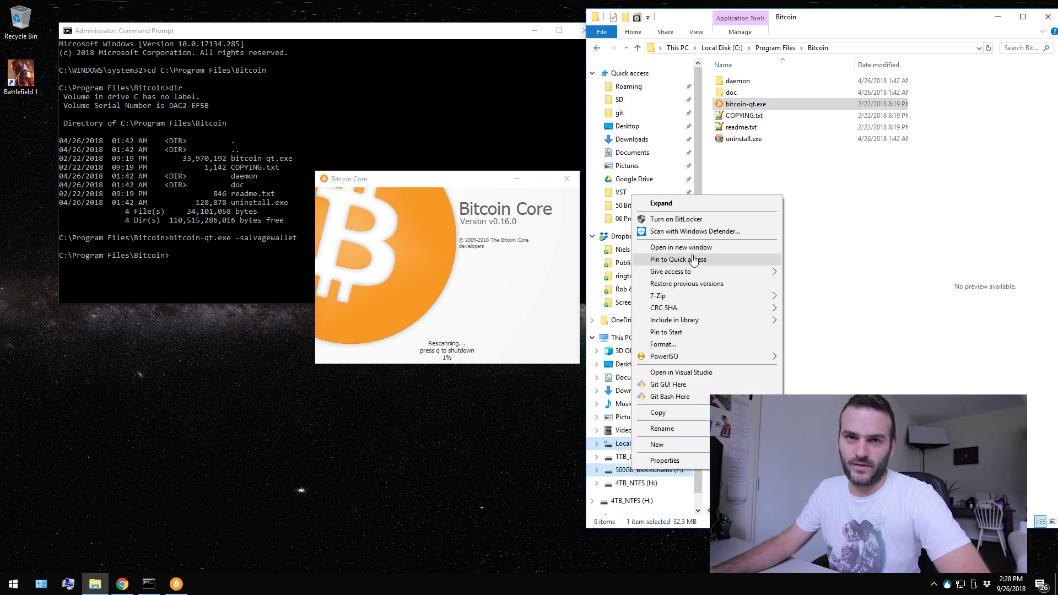
{"action": "left_click", "coordinate": [695, 247]}
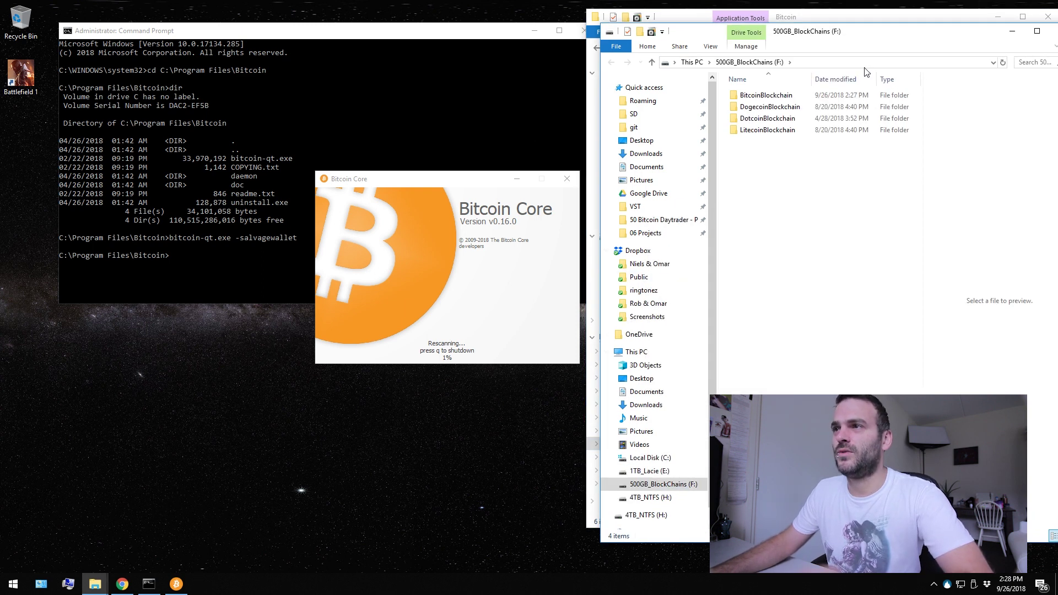
{"action": "double_click", "coordinate": [792, 95]}
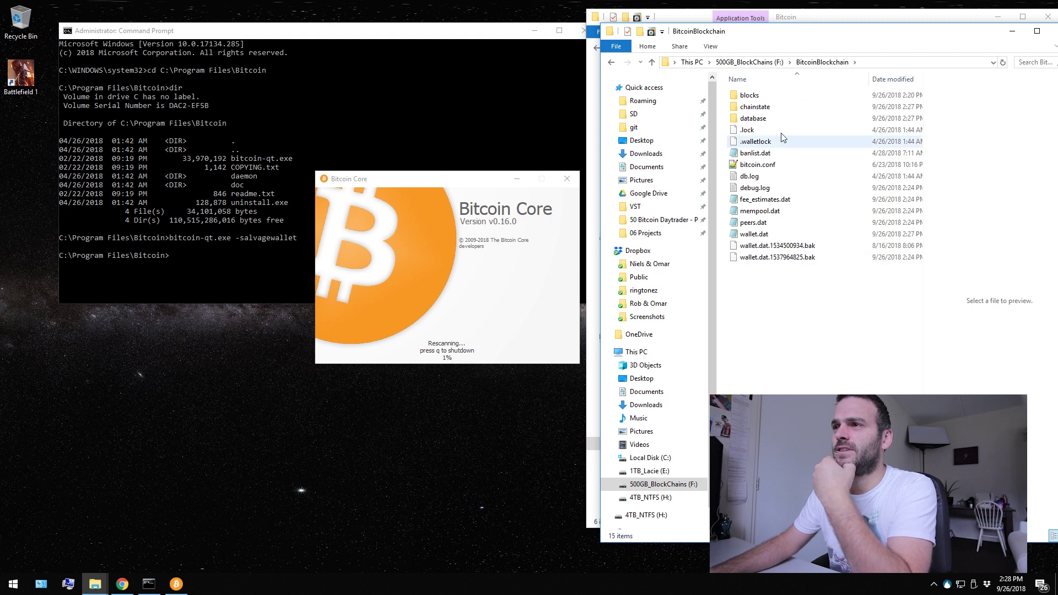
{"action": "left_click", "coordinate": [754, 234]}
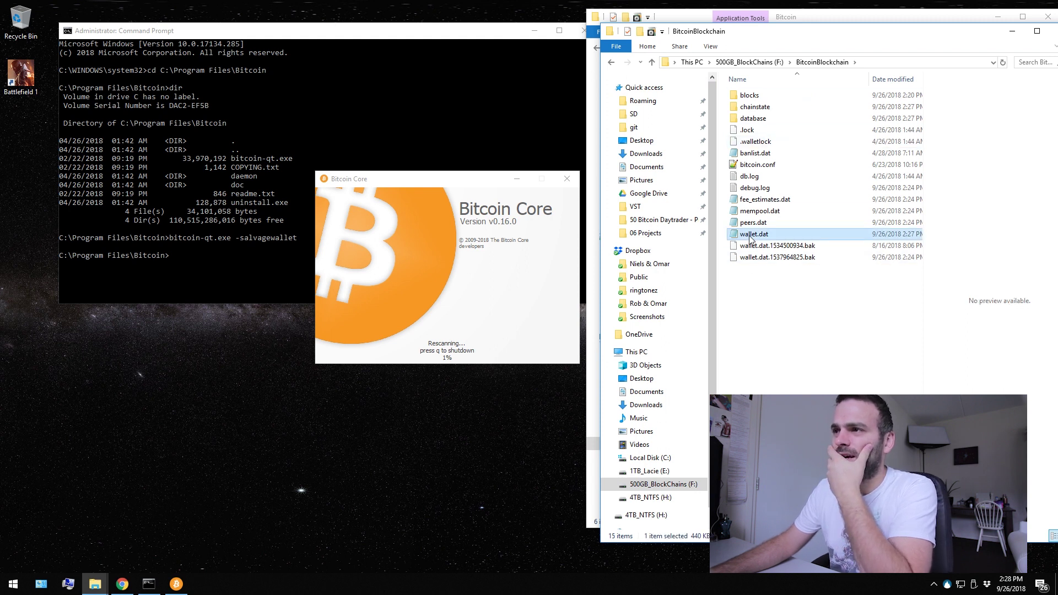
{"action": "left_click", "coordinate": [769, 258]}
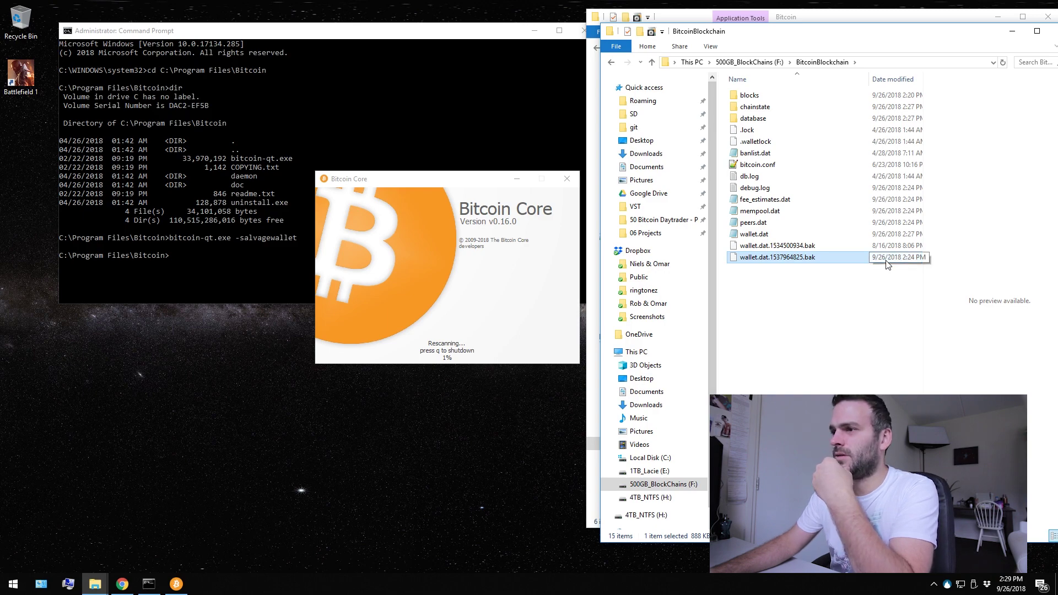
Step: Open debug.log in Notepad and page through to its end and back to the start
{"action": "double_click", "coordinate": [755, 188]}
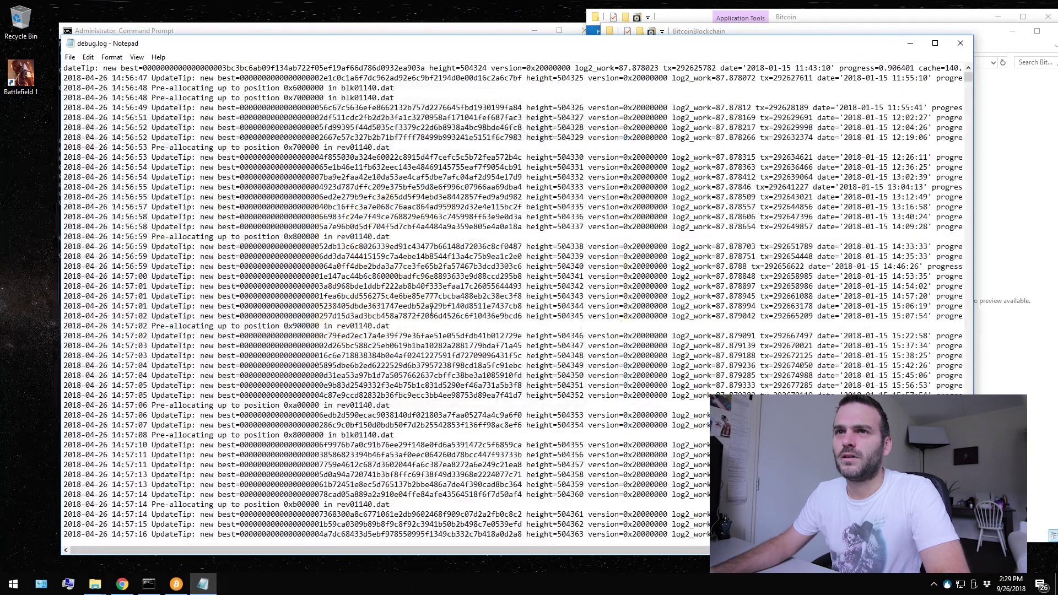
{"action": "key", "text": "Page_Down"}
{"action": "key", "text": "End"}
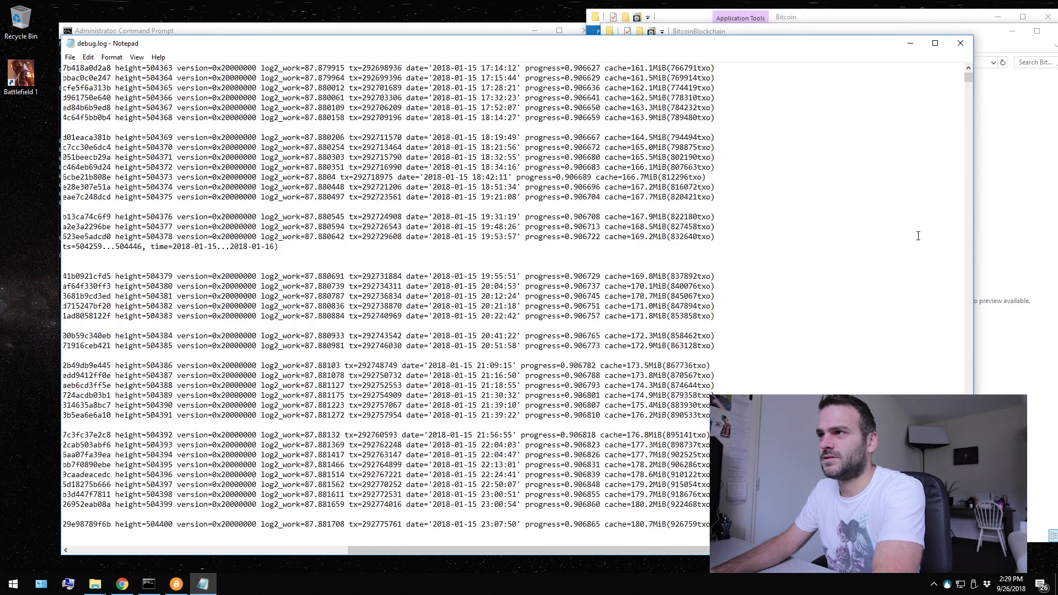
{"action": "key", "text": "ctrl+End"}
{"action": "key", "text": "ctrl+Home"}
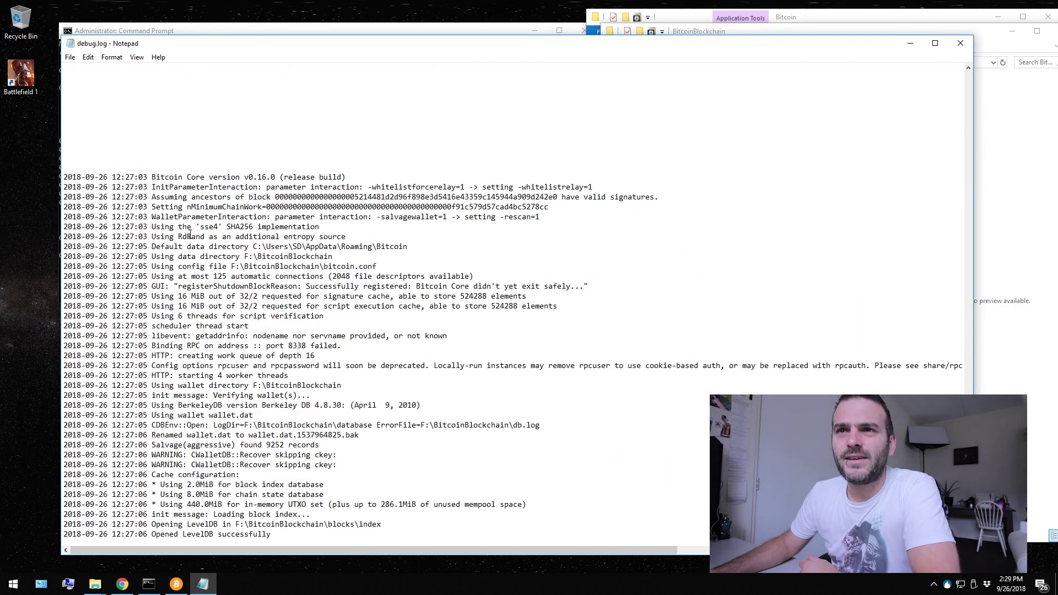
Step: Highlight the -salvagewallet parameter, BitcoinBlockchain data directory and config file path lines
{"action": "left_click_drag", "start_coordinate": [160, 219], "coordinate": [540, 218]}
{"action": "left_click", "coordinate": [320, 227]}
{"action": "left_click", "coordinate": [320, 226]}
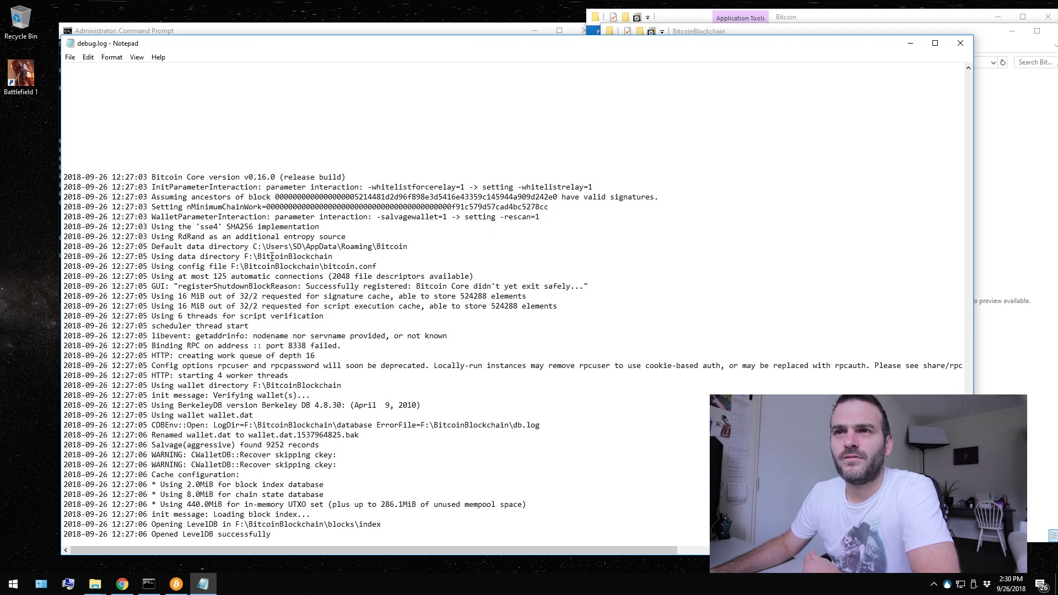
{"action": "double_click", "coordinate": [271, 257]}
{"action": "left_click", "coordinate": [394, 259]}
{"action": "left_click_drag", "start_coordinate": [165, 267], "coordinate": [63, 267]}
{"action": "left_click", "coordinate": [393, 264]}
{"action": "scroll", "coordinate": [178, 283], "scroll_direction": "down", "scroll_amount": 1}
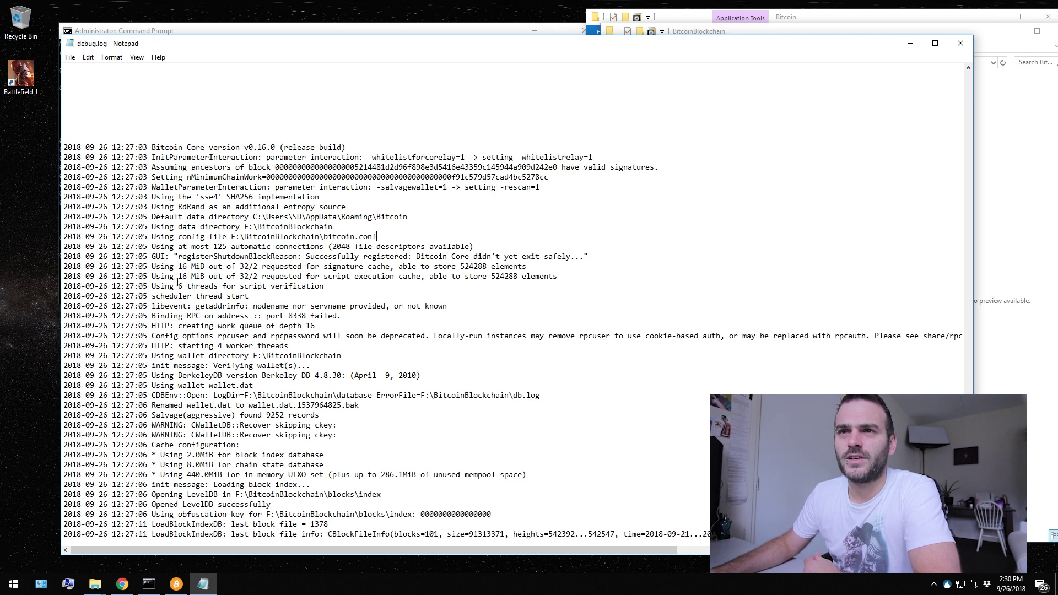
{"action": "scroll", "coordinate": [172, 377], "scroll_direction": "down", "scroll_amount": 1}
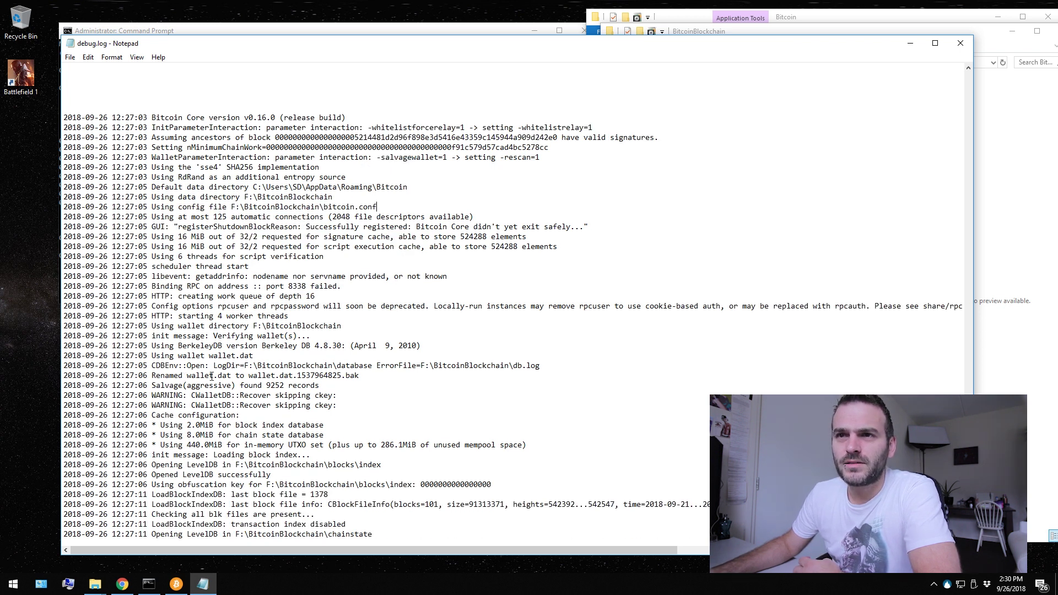
{"action": "left_click_drag", "start_coordinate": [151, 375], "coordinate": [340, 378]}
{"action": "left_click", "coordinate": [297, 375]}
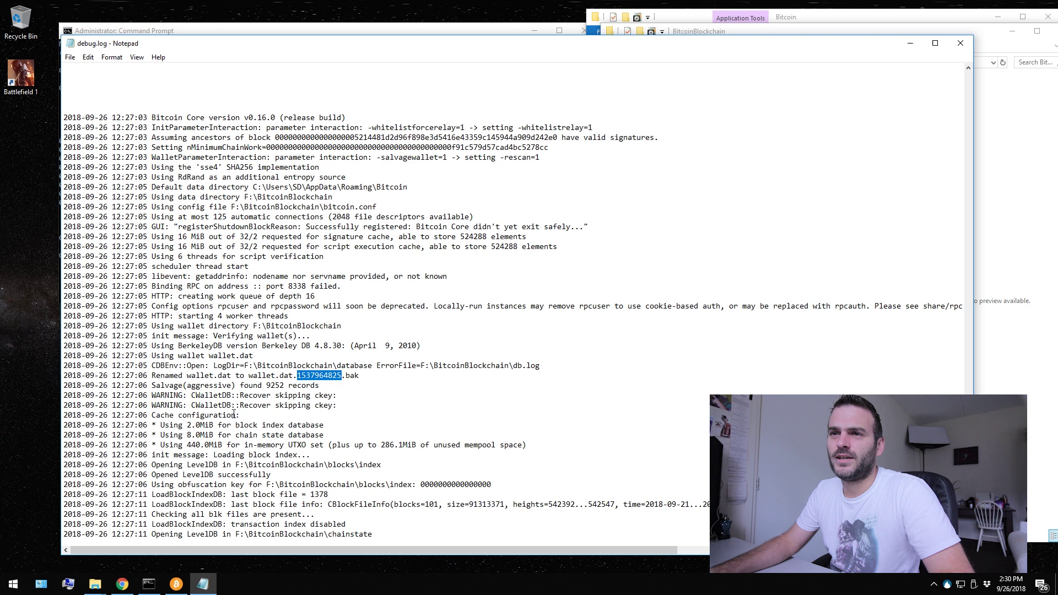
{"action": "left_click", "coordinate": [359, 385]}
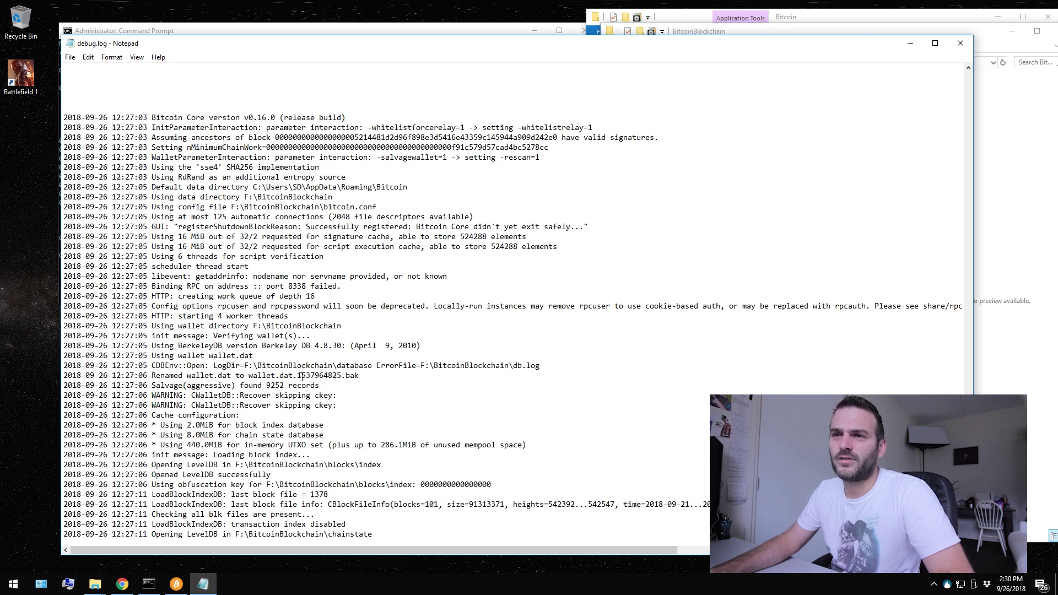
{"action": "left_click_drag", "start_coordinate": [298, 377], "coordinate": [344, 381]}
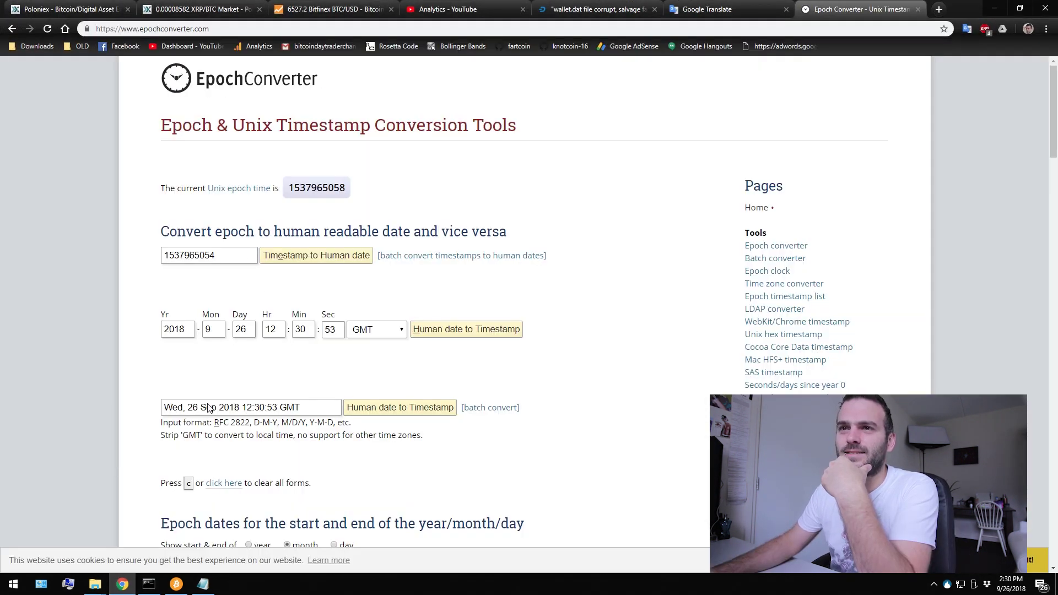
Step: Place the debug.log window lower-right beside the Epoch Converter page to compare timestamps
{"action": "left_click", "coordinate": [202, 584]}
{"action": "left_click_drag", "start_coordinate": [331, 7], "coordinate": [773, 47]}
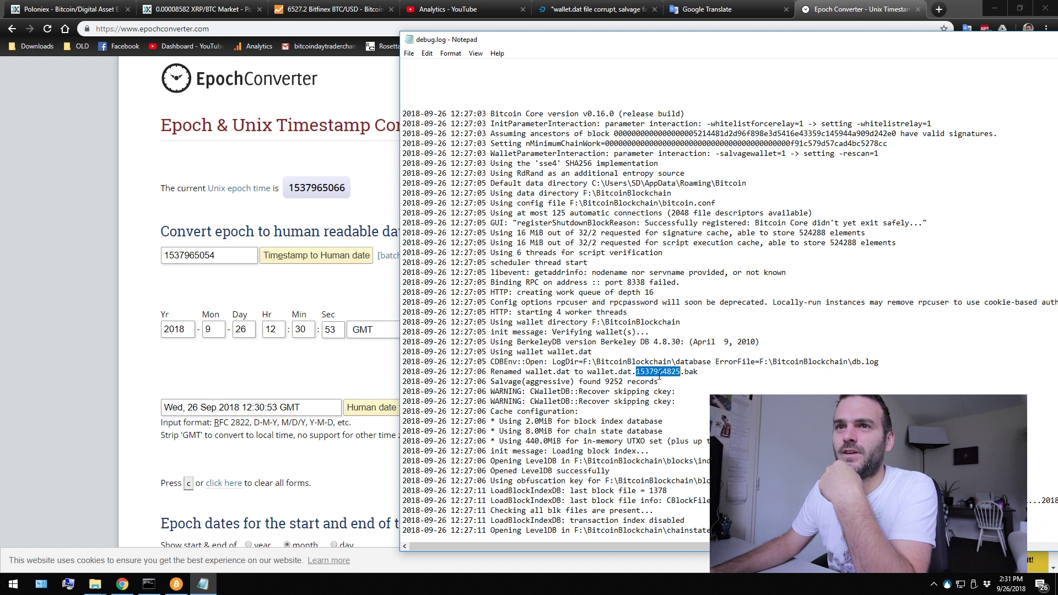
{"action": "left_click", "coordinate": [679, 391]}
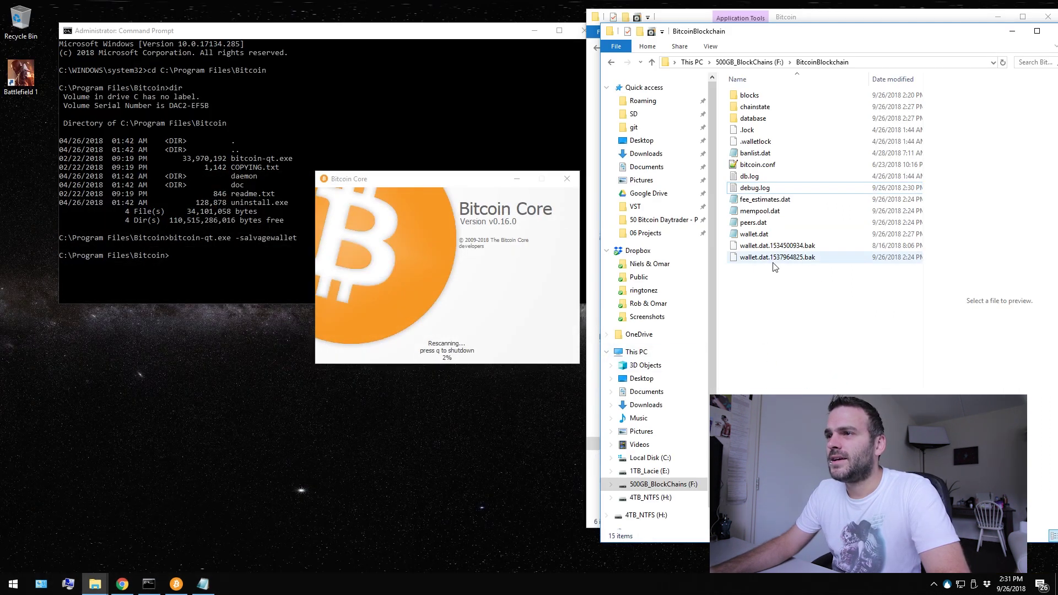
Step: Open wallet.dat.1537964825.bak with Edit with Notepad++ and scroll through its binary keymeta contents
{"action": "left_click", "coordinate": [774, 257]}
{"action": "right_click", "coordinate": [775, 259]}
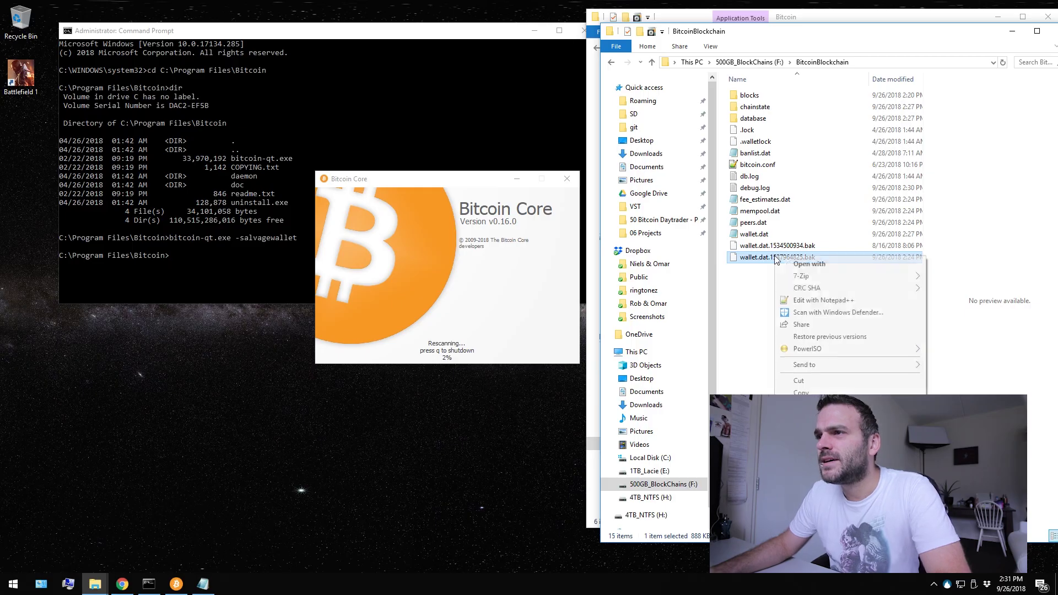
{"action": "left_click", "coordinate": [823, 300]}
{"action": "scroll", "coordinate": [314, 309], "scroll_direction": "down", "scroll_amount": 17}
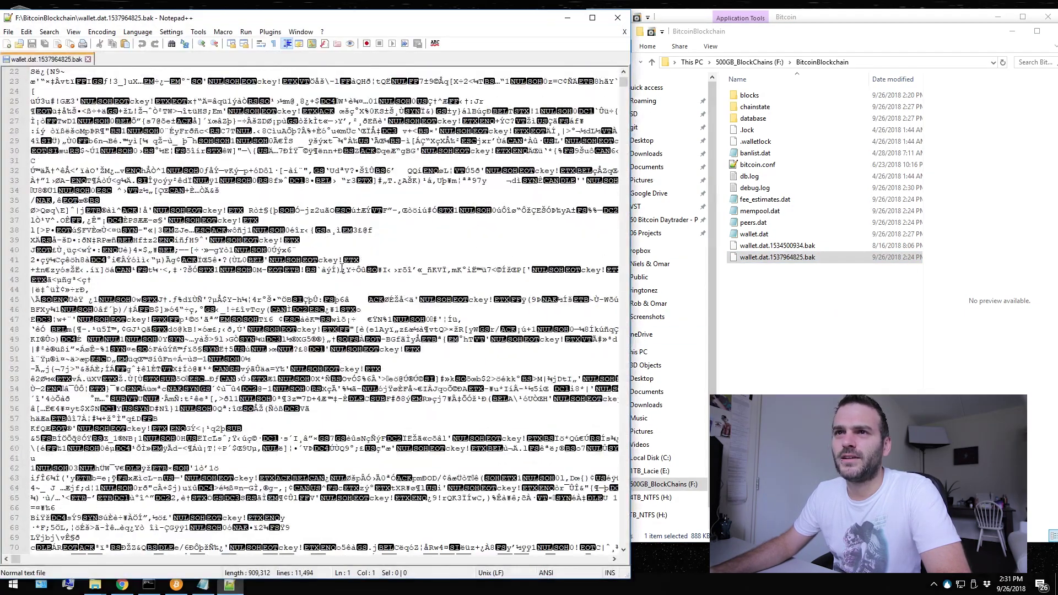
{"action": "scroll", "coordinate": [314, 309], "scroll_direction": "down", "scroll_amount": 10}
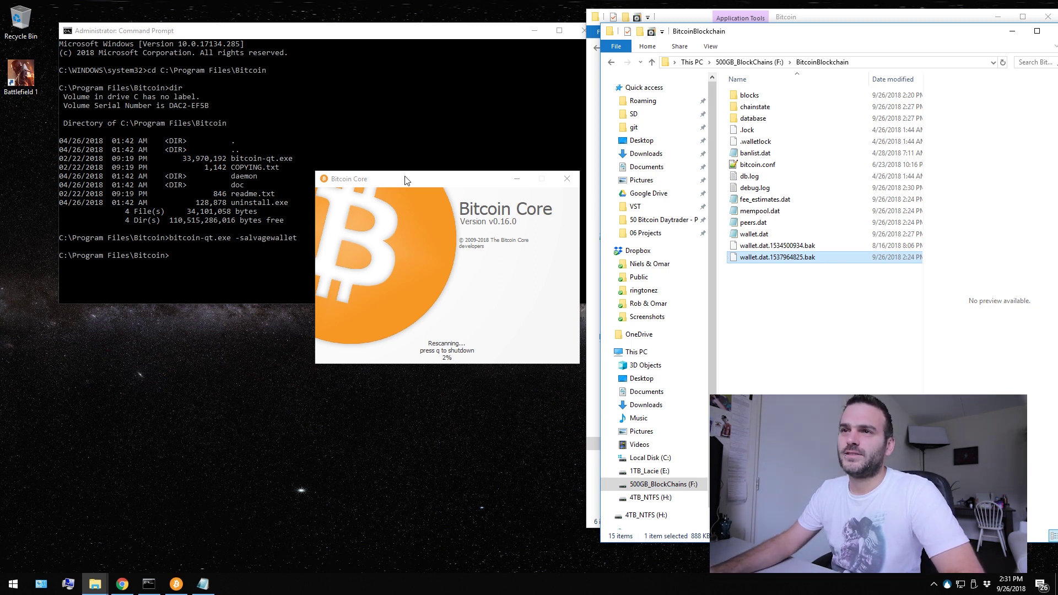
Step: Move the rescanning Bitcoin Core window up beside the BitcoinBlockchain folder and select wallet.dat
{"action": "left_click_drag", "start_coordinate": [405, 178], "coordinate": [397, 97]}
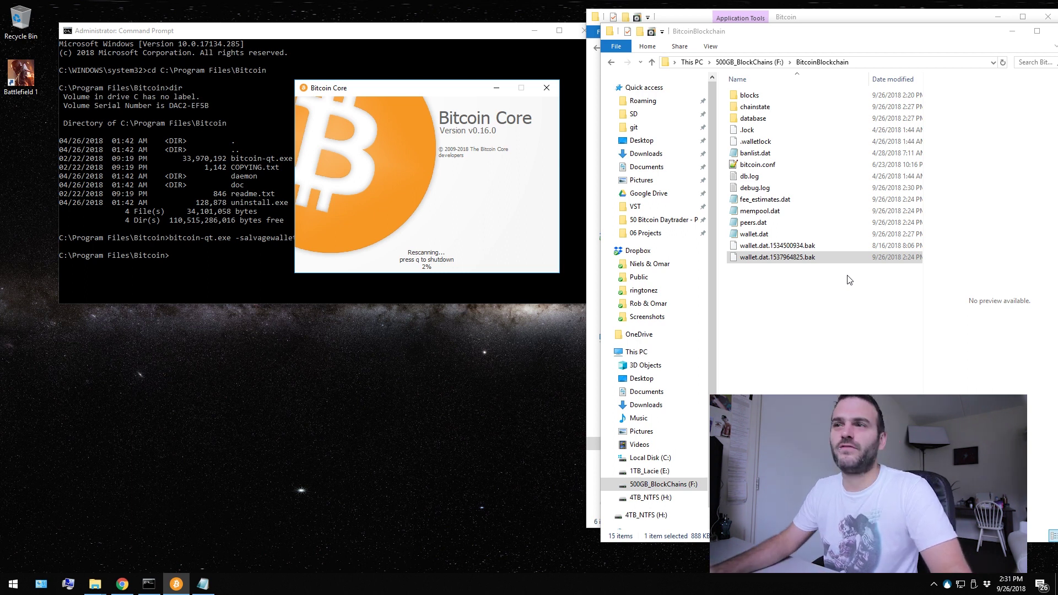
{"action": "left_click", "coordinate": [788, 234]}
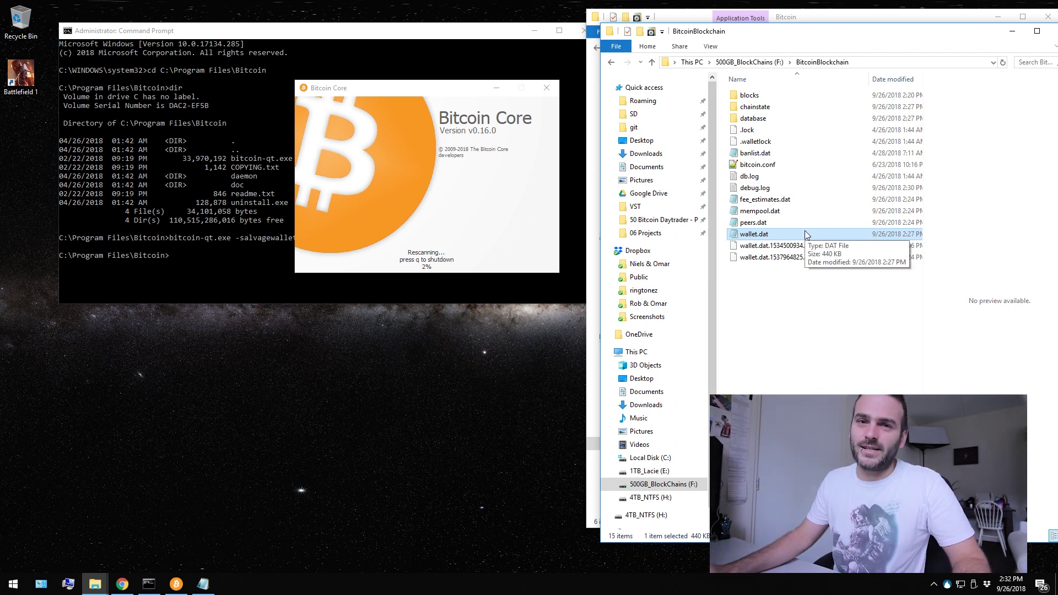
{"action": "left_click_drag", "start_coordinate": [458, 92], "coordinate": [475, 70]}
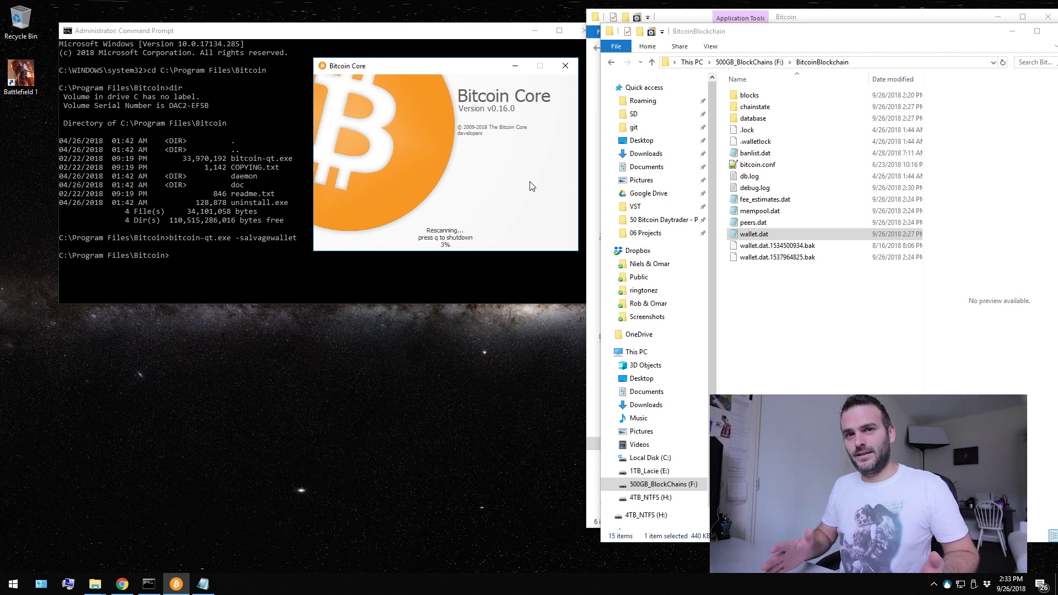
{"action": "left_click", "coordinate": [765, 236]}
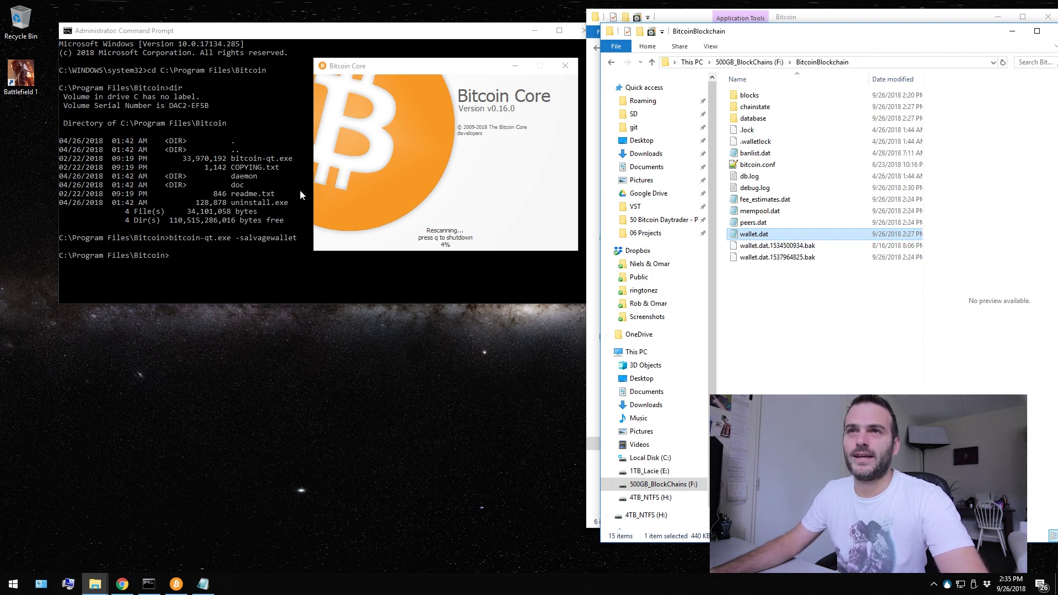
Step: Shake the Bitcoin Core rescanning window so every other window minimizes, leaving the 5% rescan visible
{"action": "left_click", "coordinate": [573, 72]}
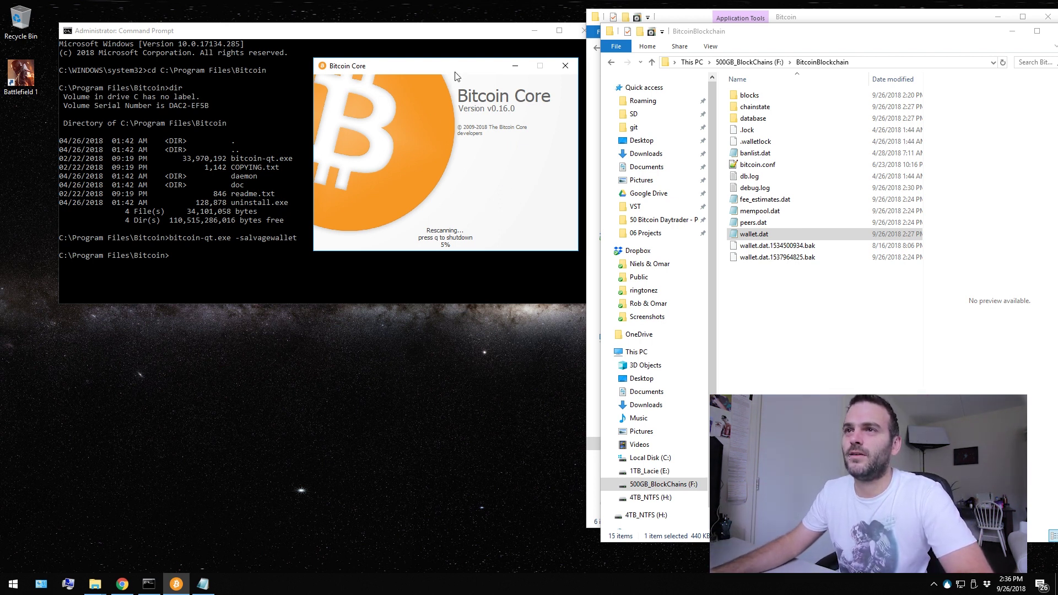
{"action": "mouse_move", "coordinate": [457, 68]}
{"action": "left_mouse_down"}
{"action": "mouse_move", "coordinate": [402, 77]}
{"action": "mouse_move", "coordinate": [444, 41]}
{"action": "mouse_move", "coordinate": [449, 158]}
{"action": "left_mouse_up"}
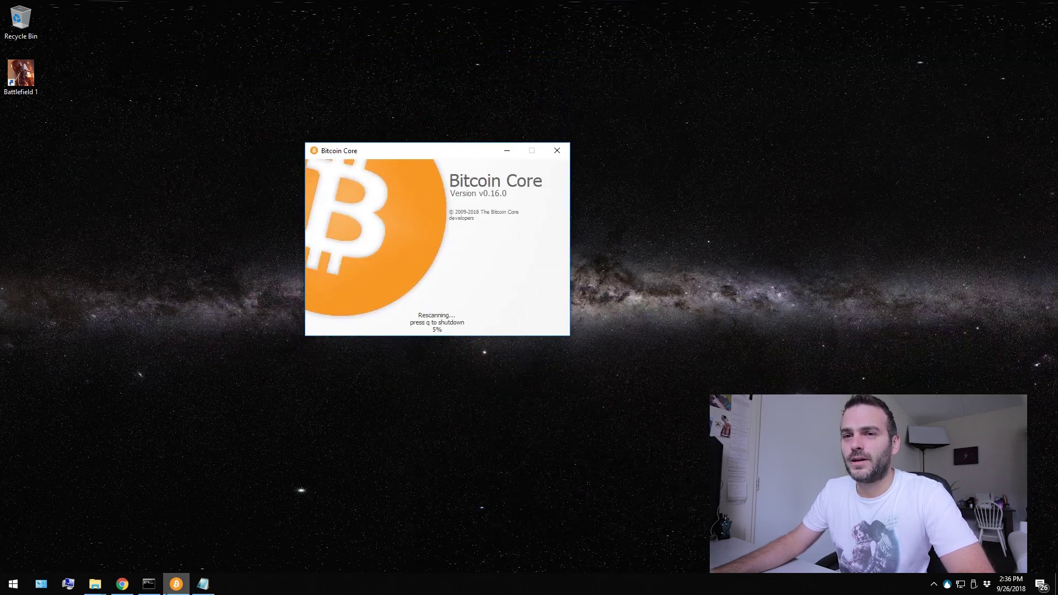